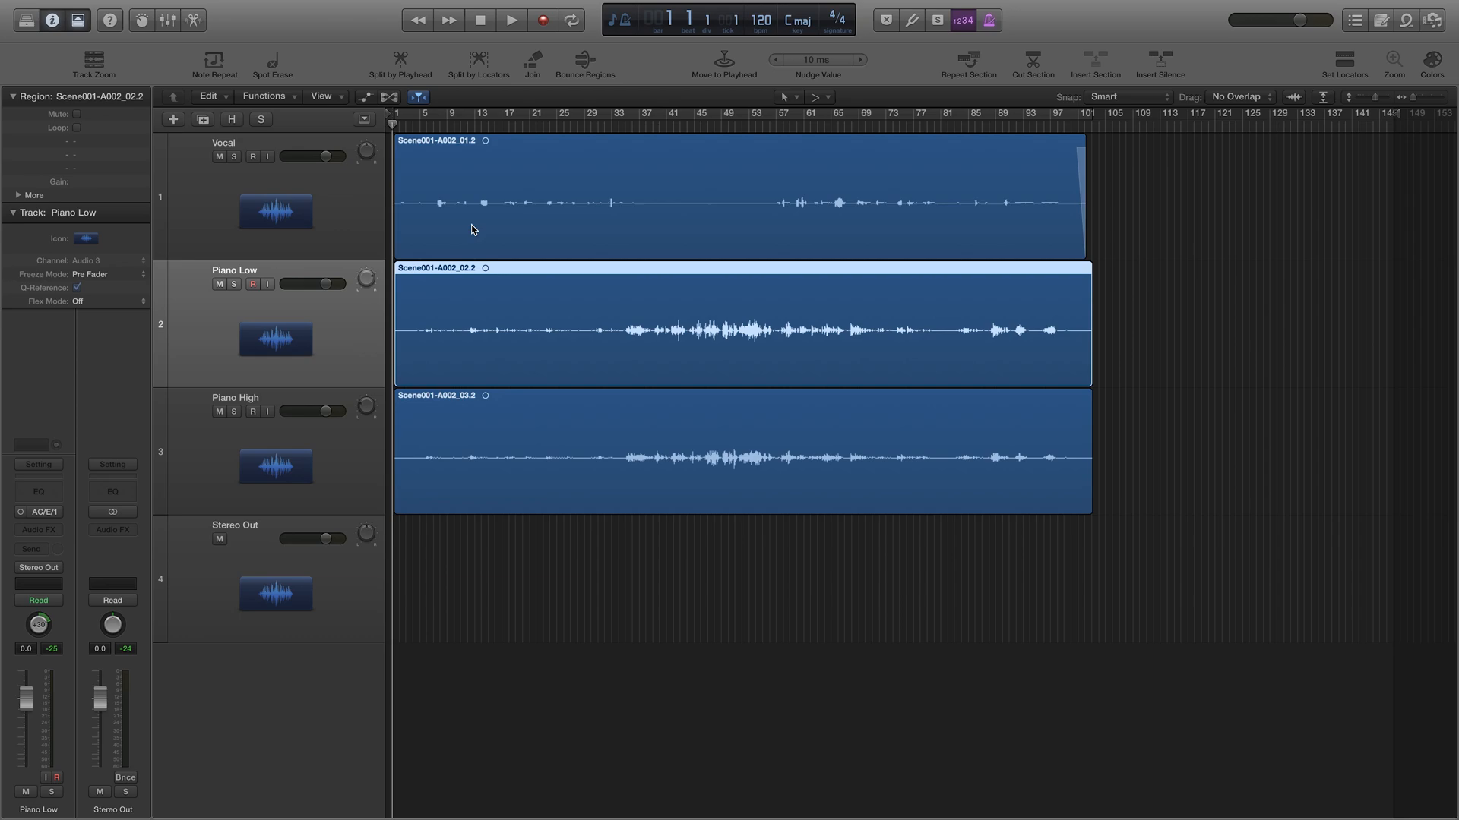
Step: Play the mix with the Vocal track soloed, return to the start, and show the Mixer
key(space)
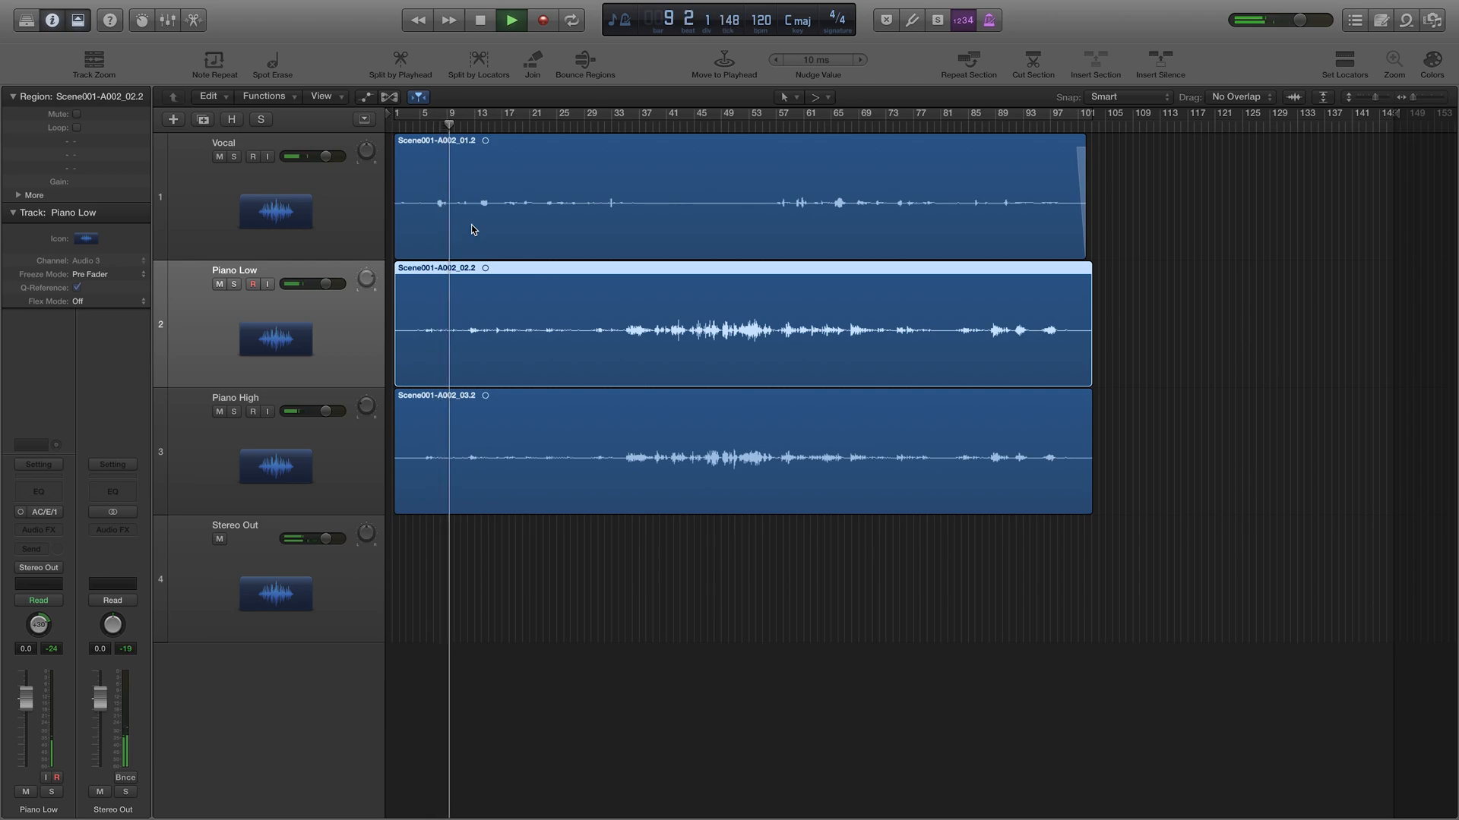
click(234, 156)
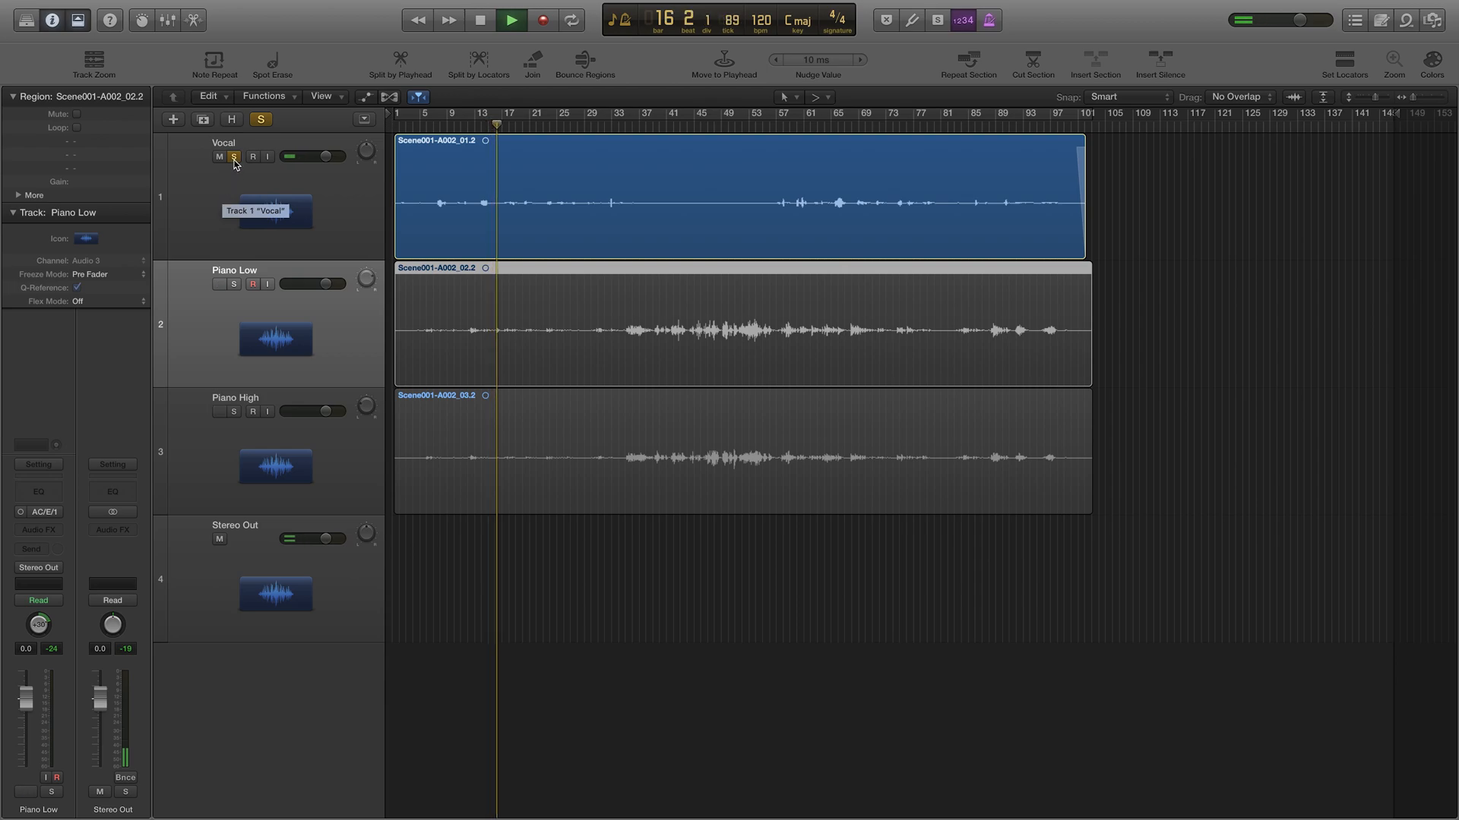
key(space)
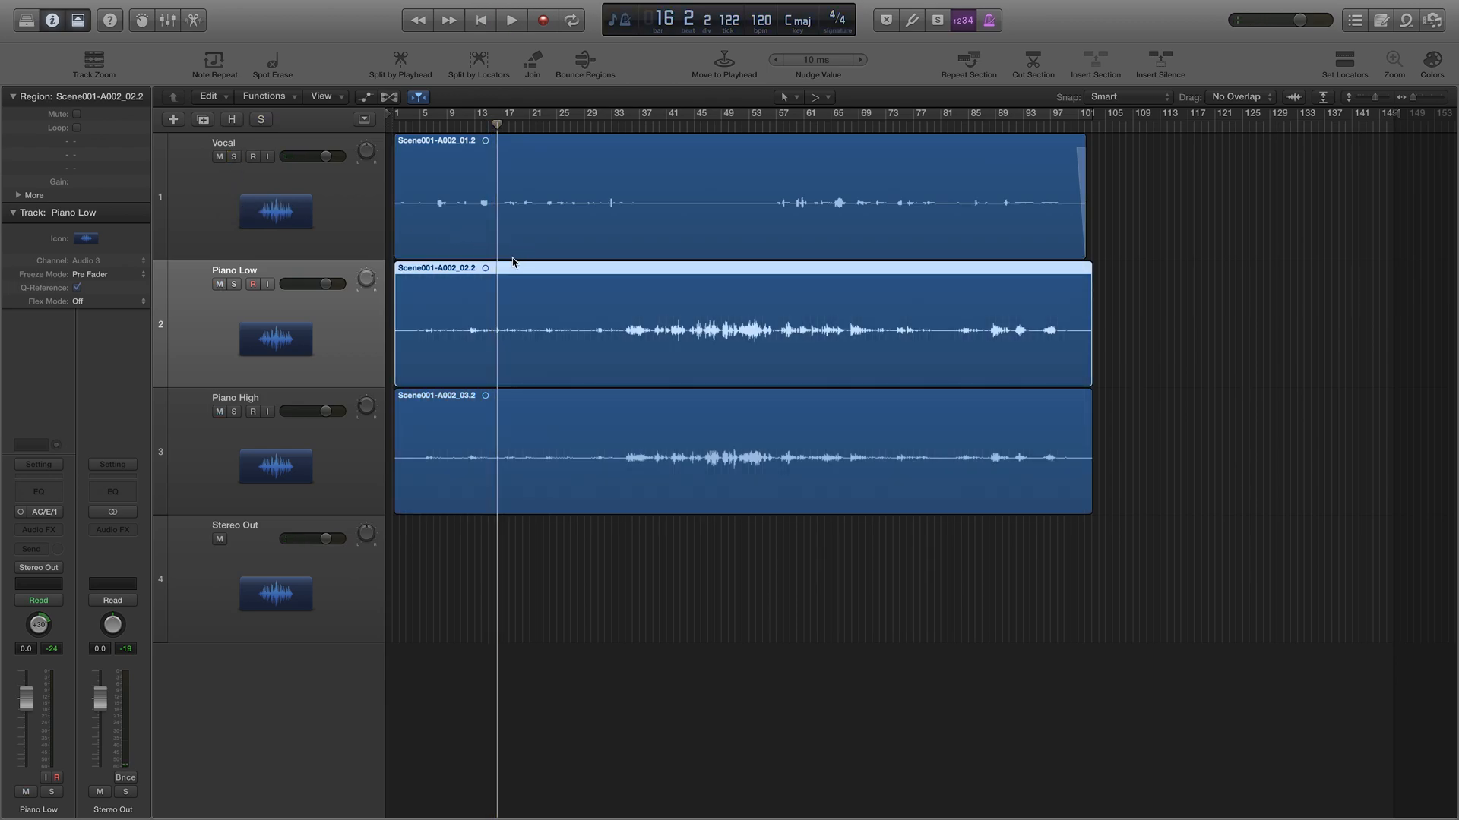
key(Return)
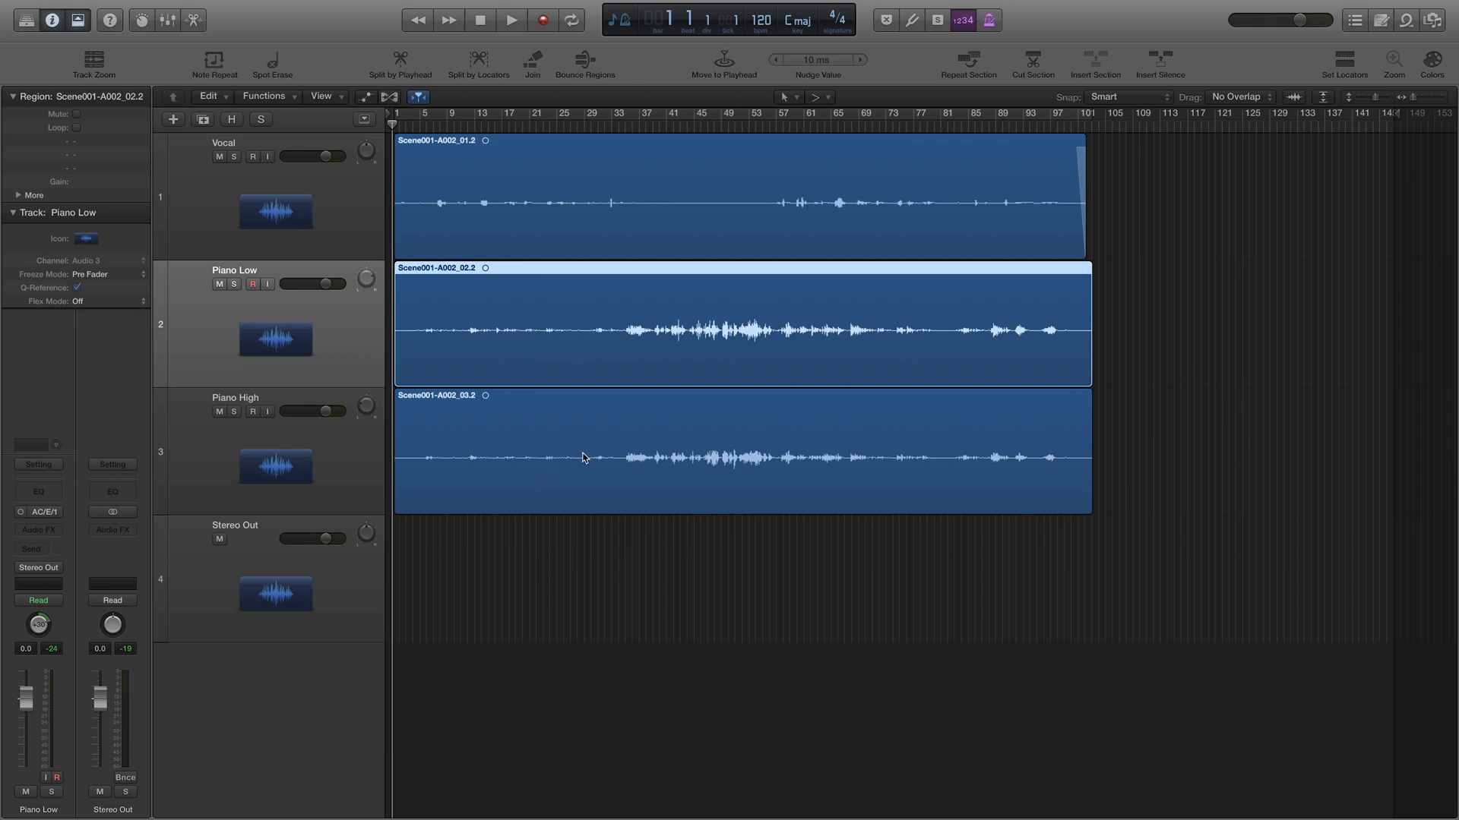
key(x)
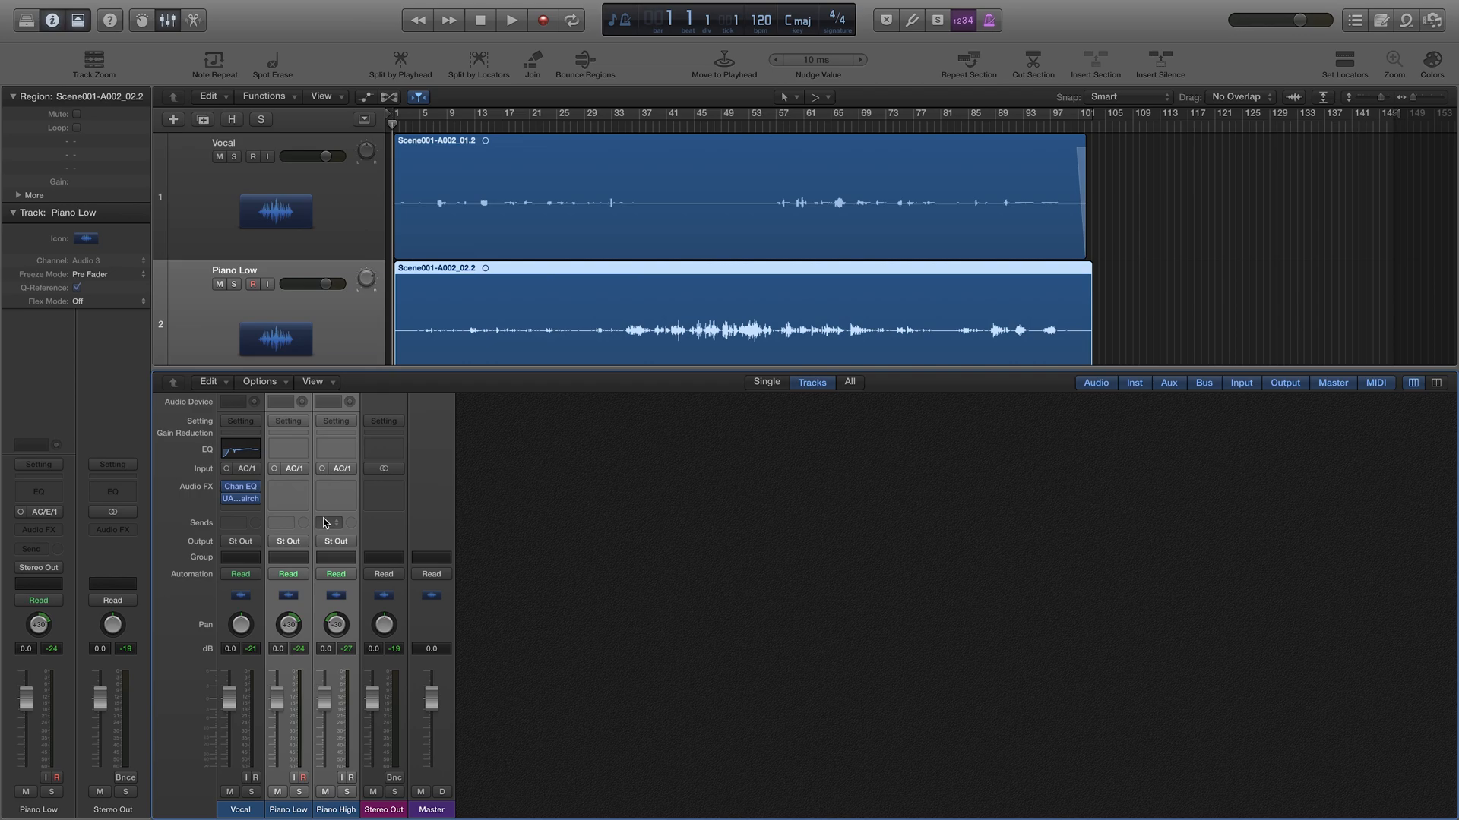
Step: Route the Piano Low and Piano High outputs to Bus 1
click(302, 543)
mouse_move(325, 591)
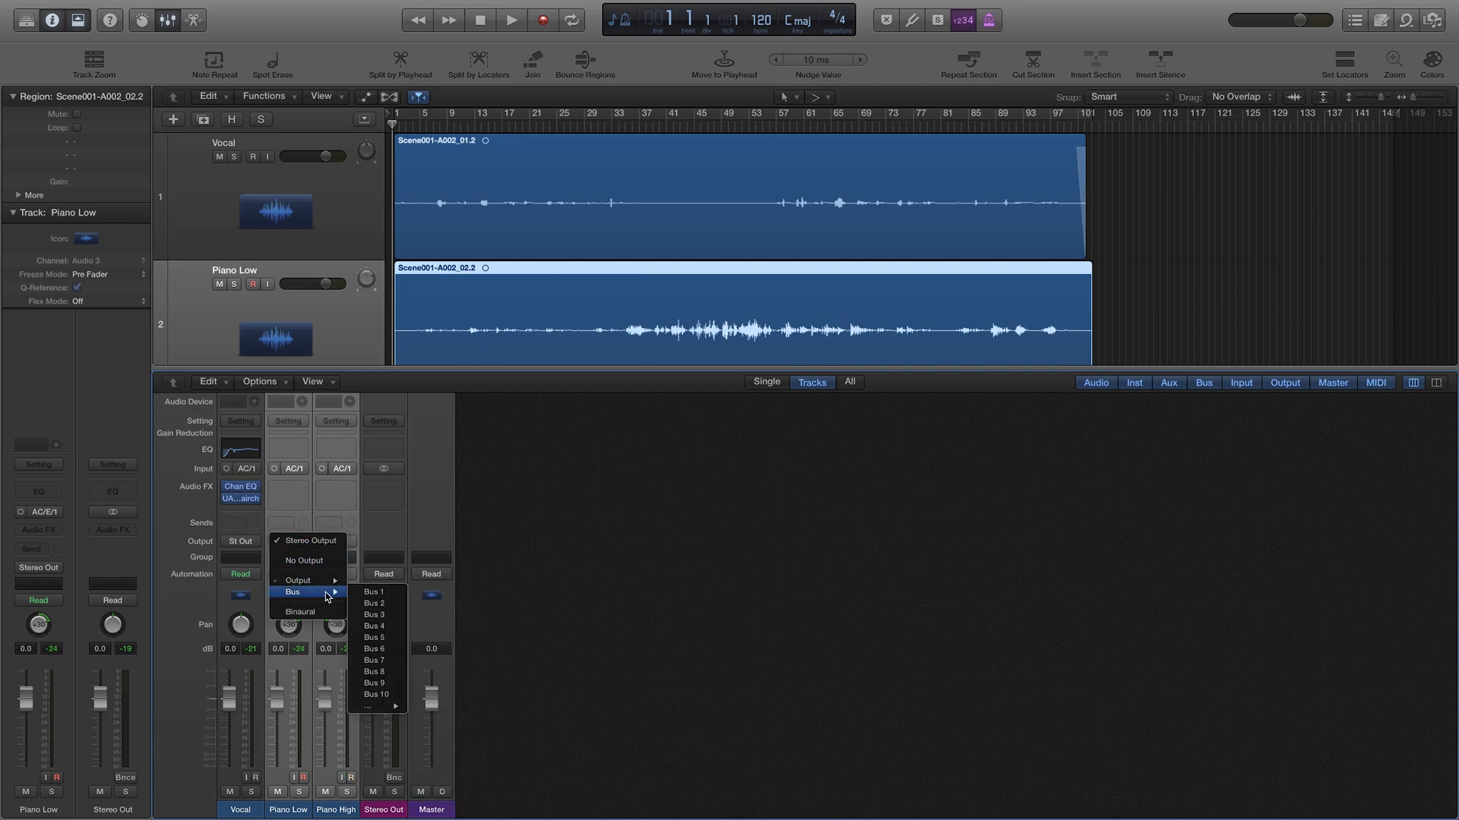
click(379, 593)
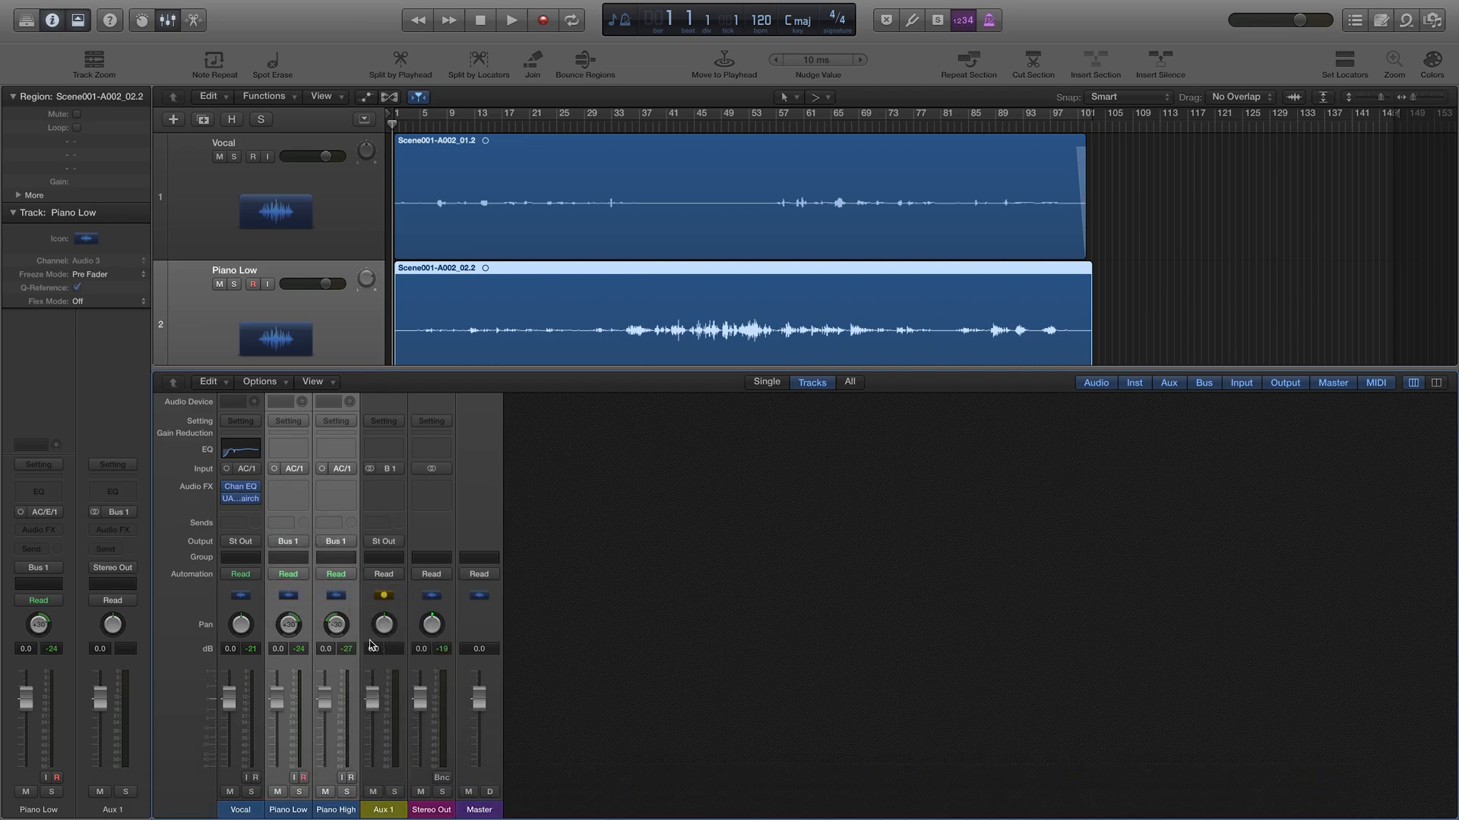
Step: Rename the new Aux 1 channel to 'Piano Grp'
double_click(384, 810)
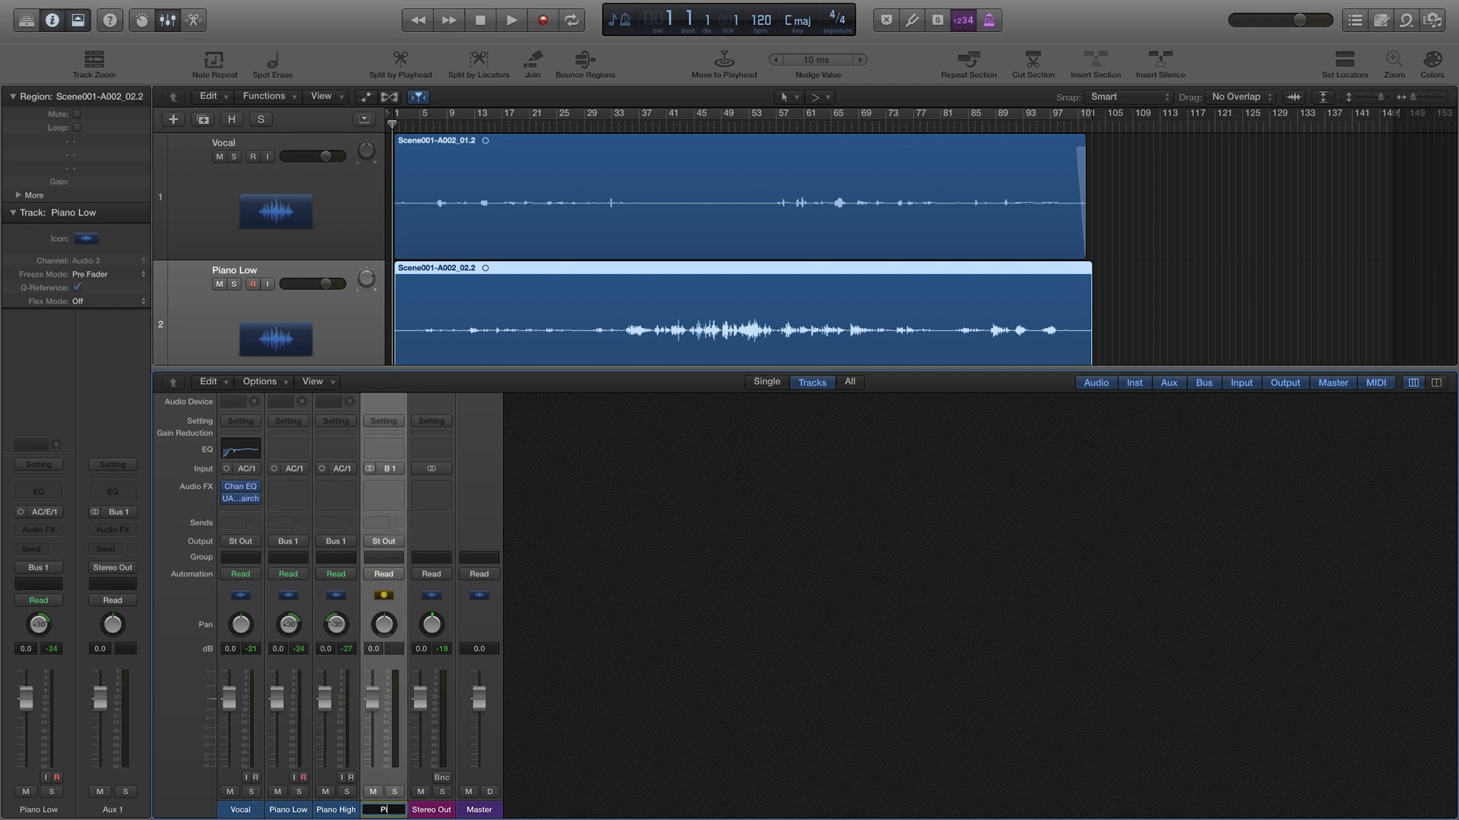
text(Piano Grp)
key(Return)
Step: Add a send on the Vocal channel to Bus 2
click(236, 522)
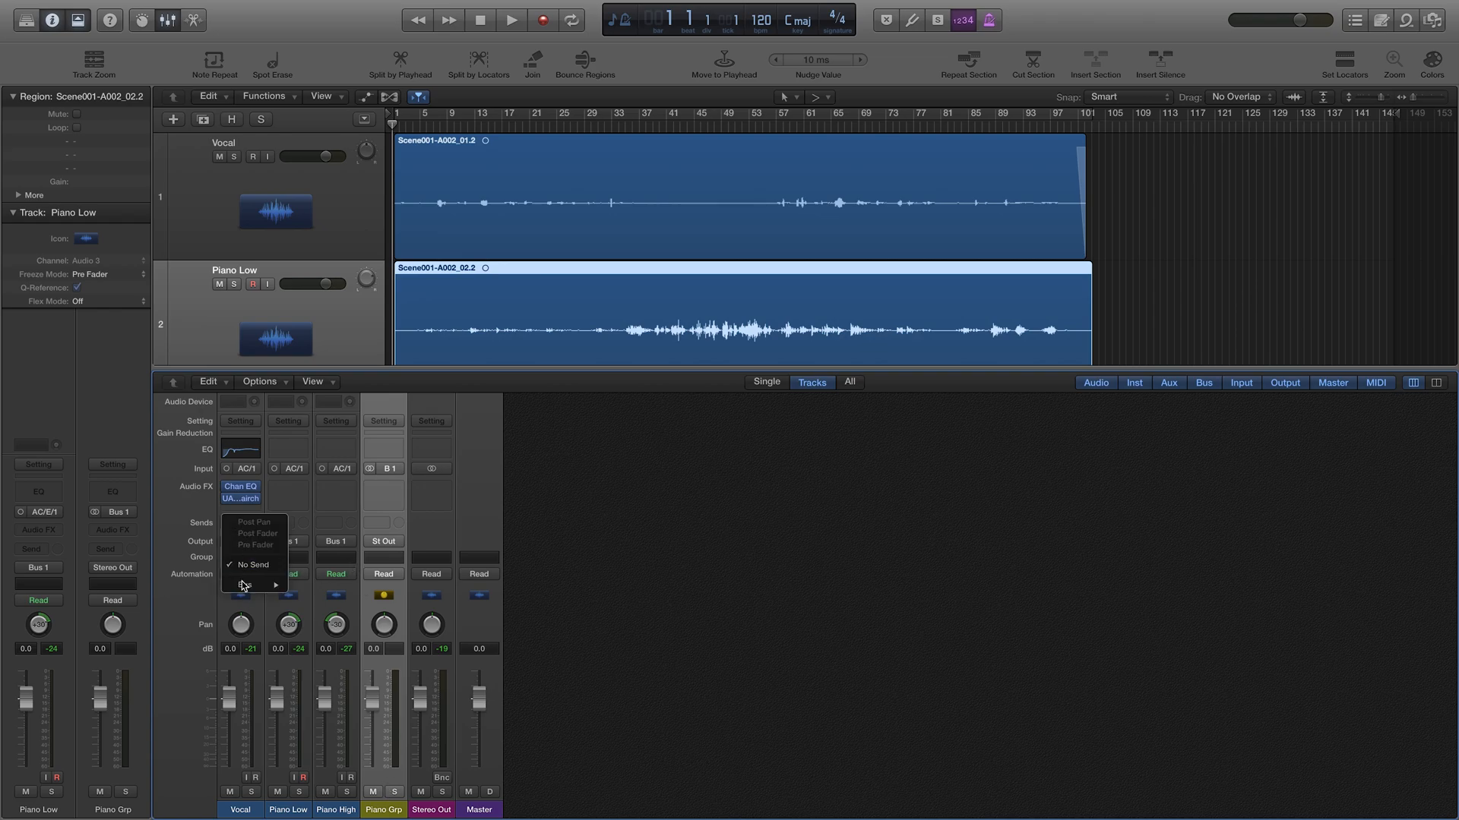
mouse_move(247, 585)
click(315, 596)
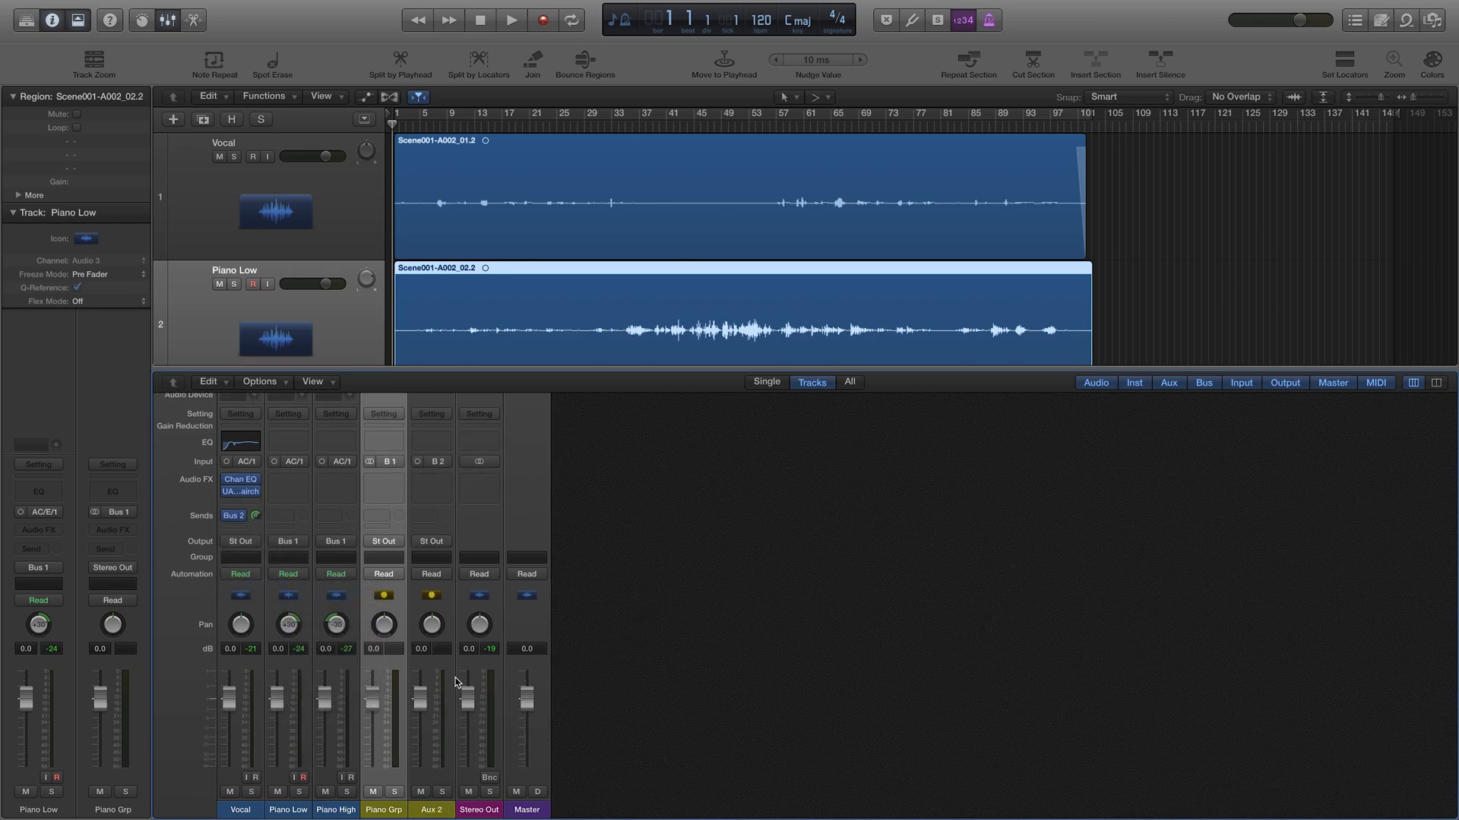
Step: Rename the new Aux 2 channel to 'Verb'
double_click(433, 810)
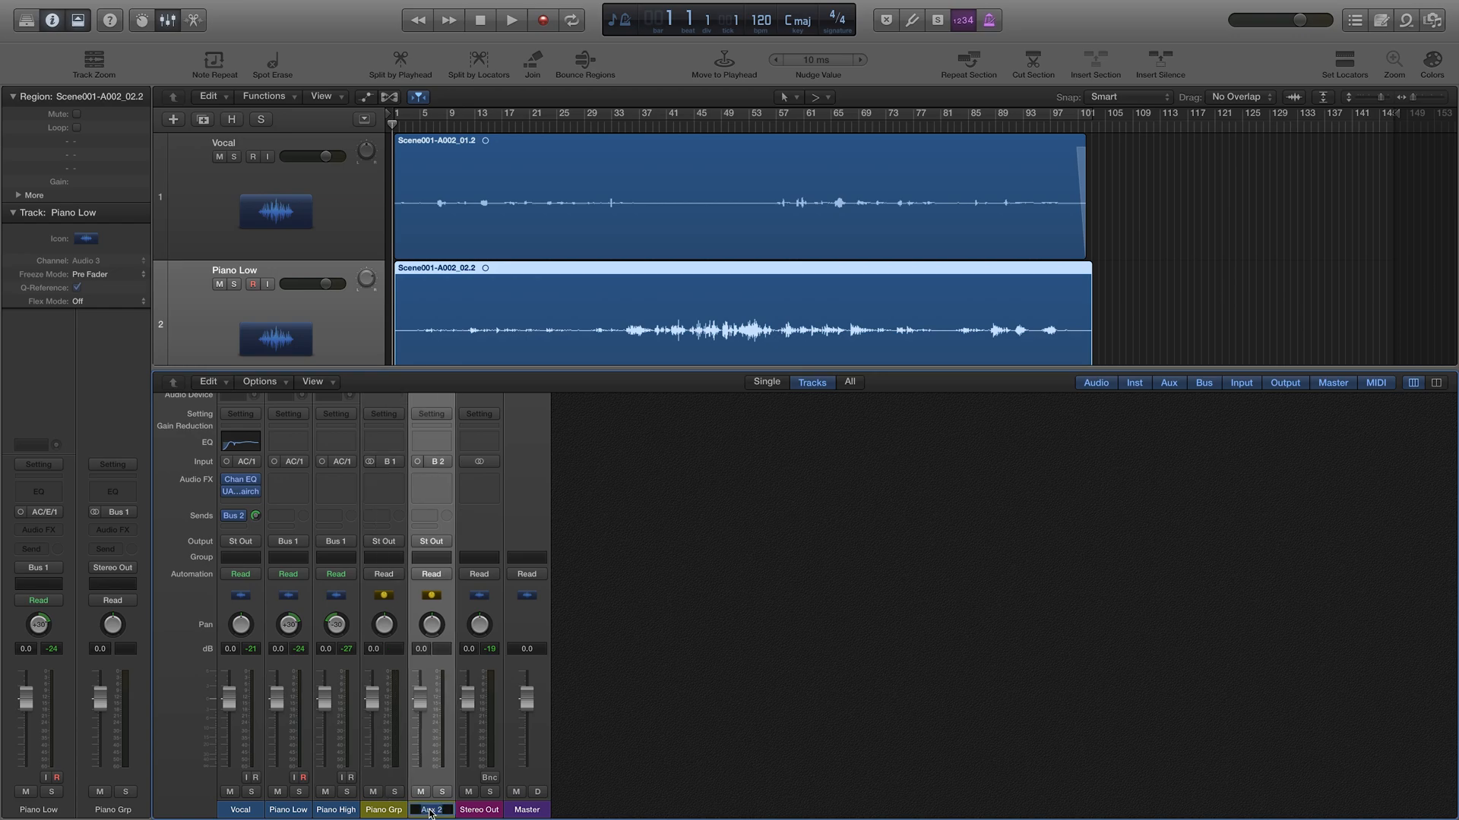
text(Verb)
key(Return)
Step: Insert UAD Capitol Chambers (Mono->Stereo) in the Verb aux's Audio FX slot
click(439, 486)
mouse_move(463, 652)
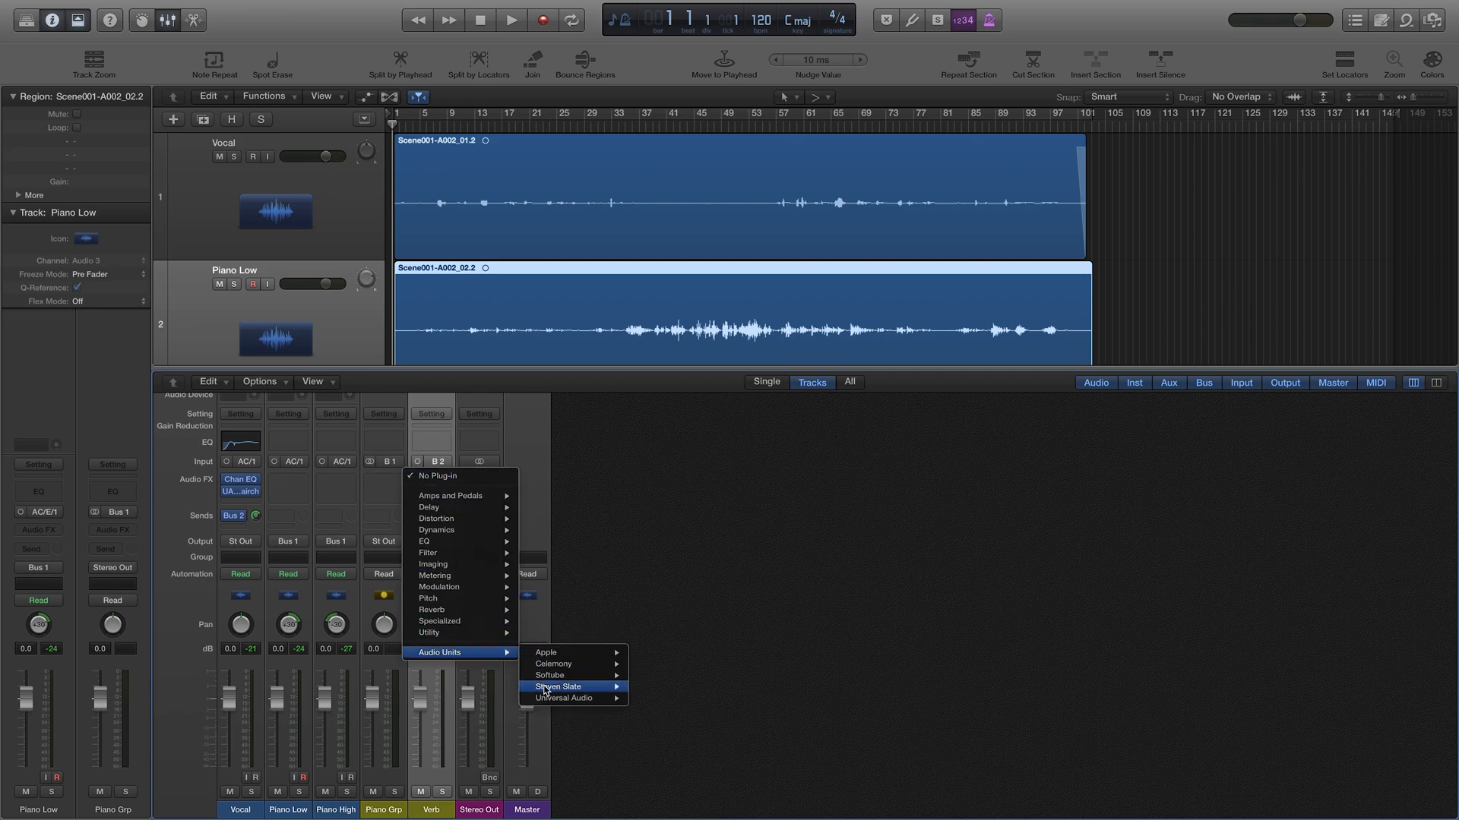
mouse_move(578, 698)
mouse_move(721, 348)
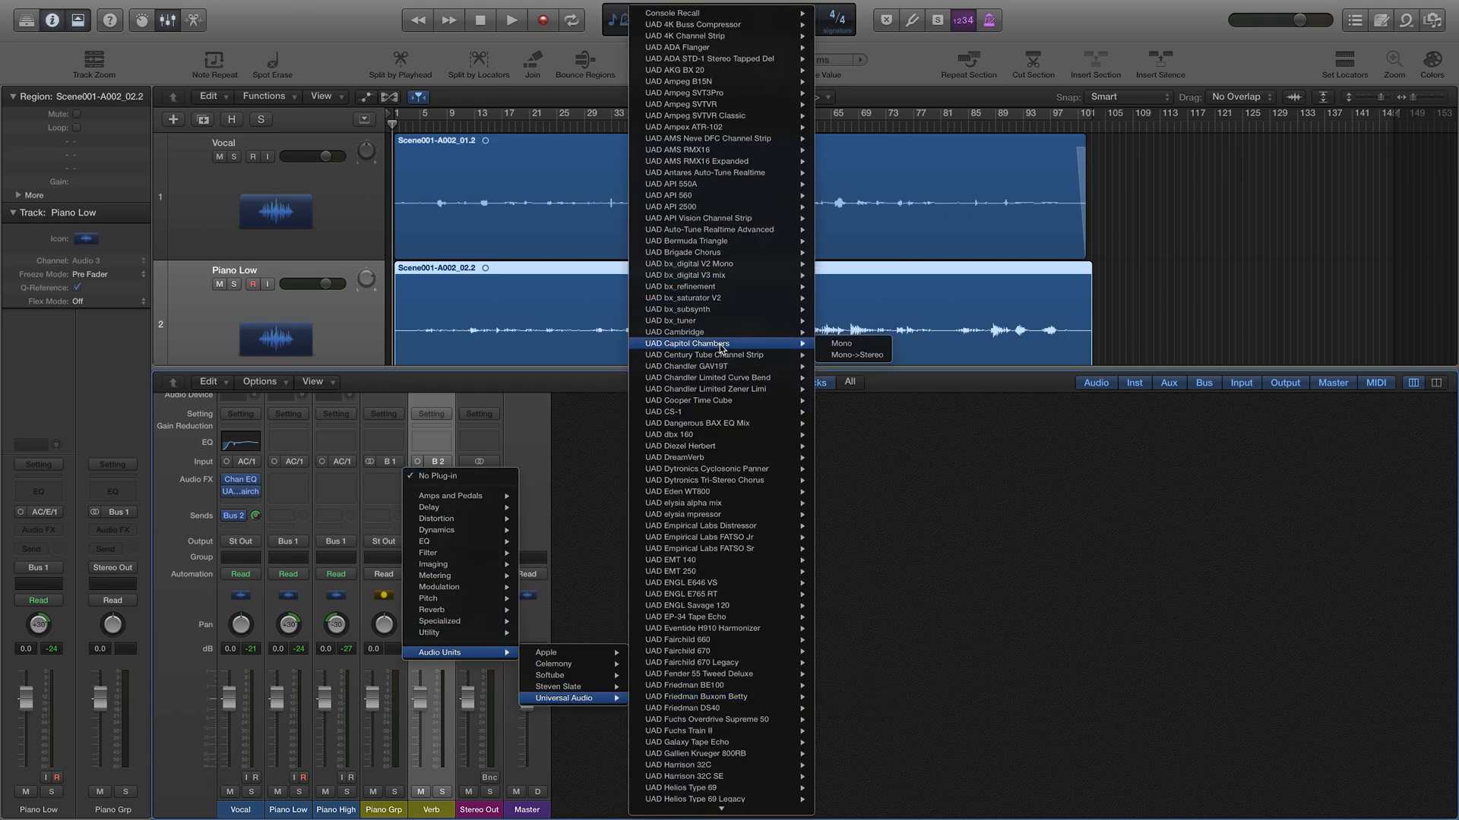
click(839, 355)
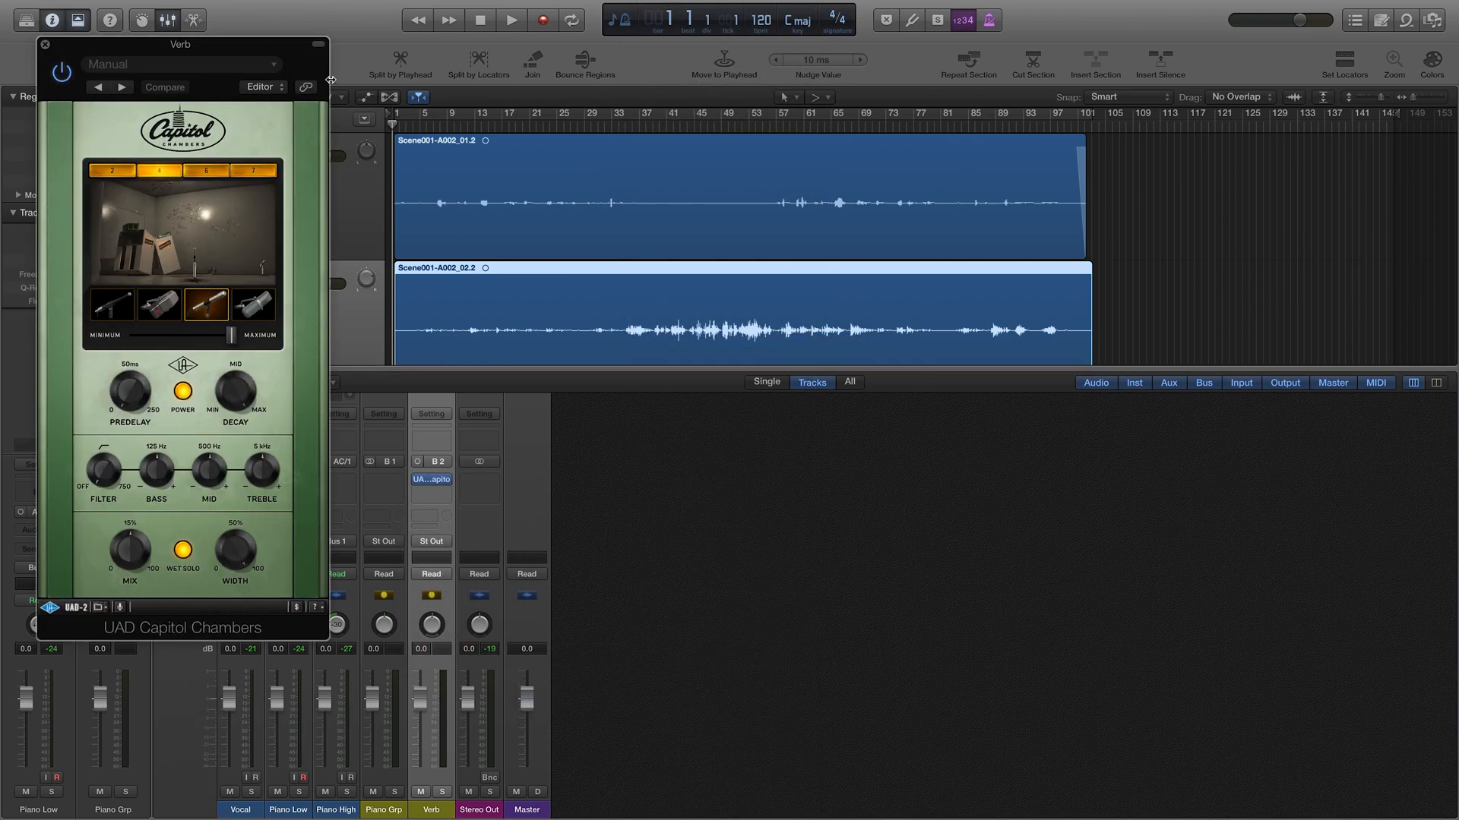
Step: Move the Capitol Chambers window aside and lower the Verb fader to about -2.2 dB during playback
drag(205, 51, 942, 120)
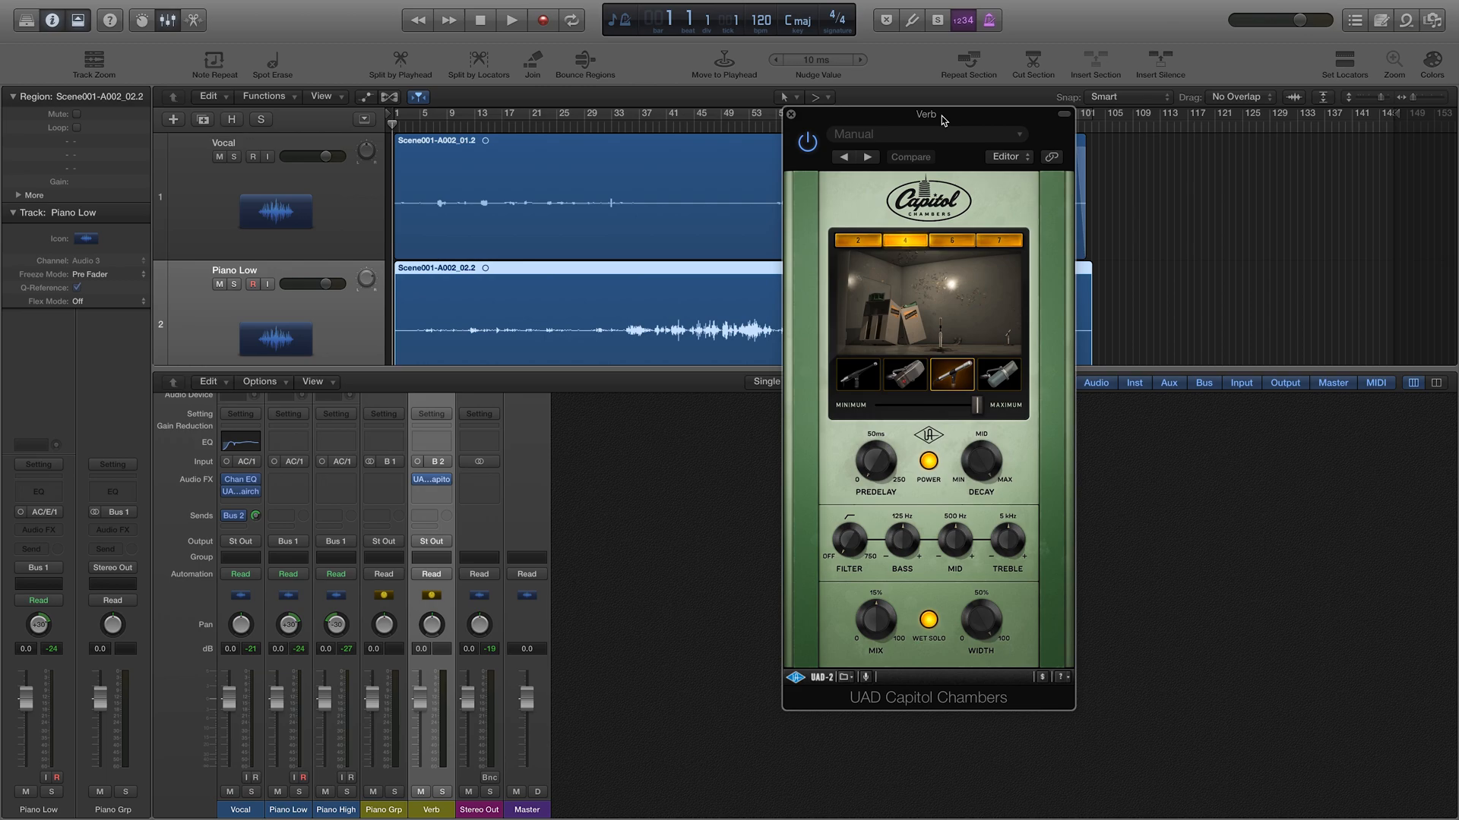
drag(941, 115, 991, 162)
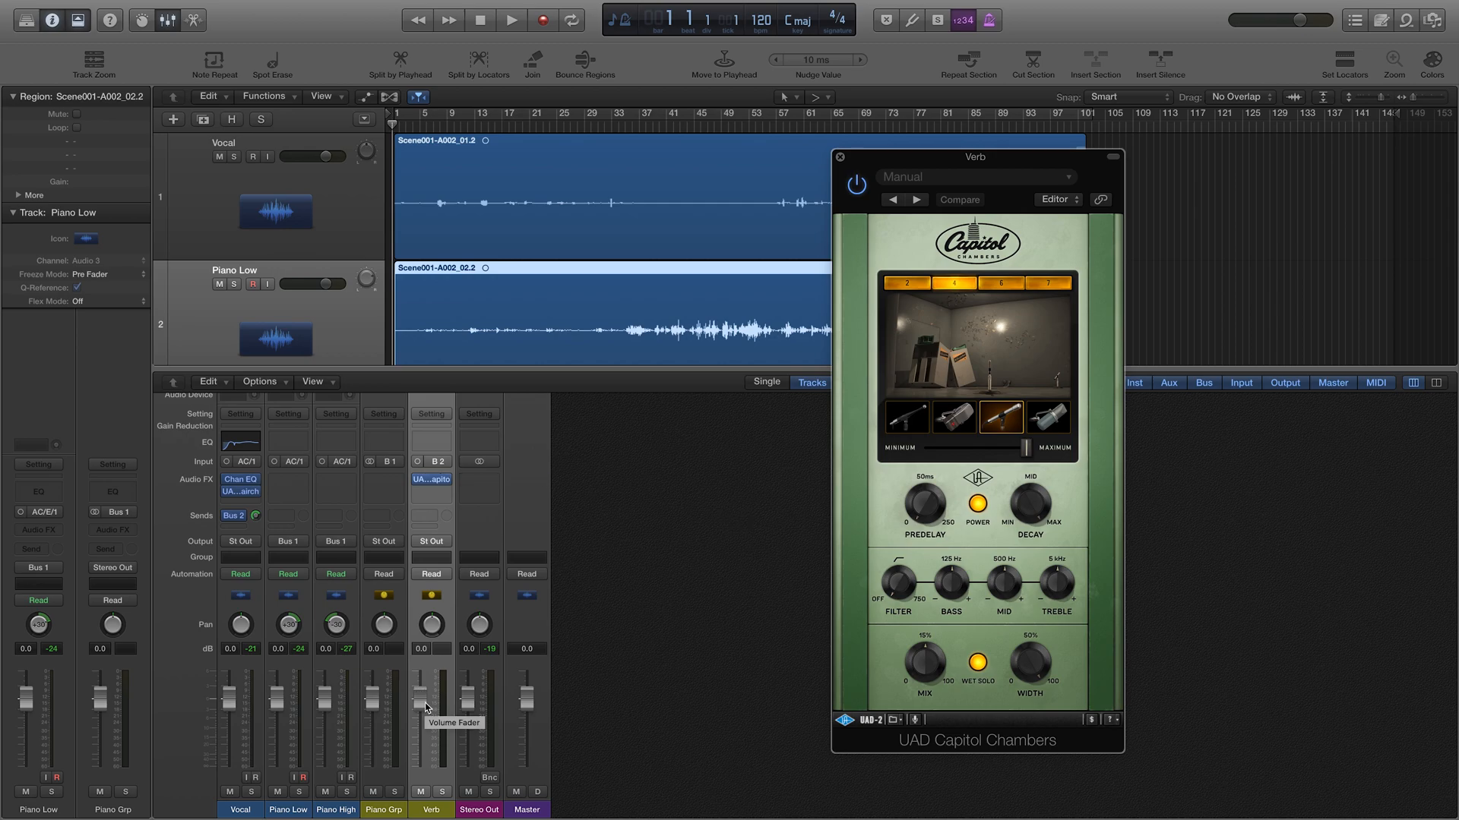
key(space)
drag(426, 708, 424, 722)
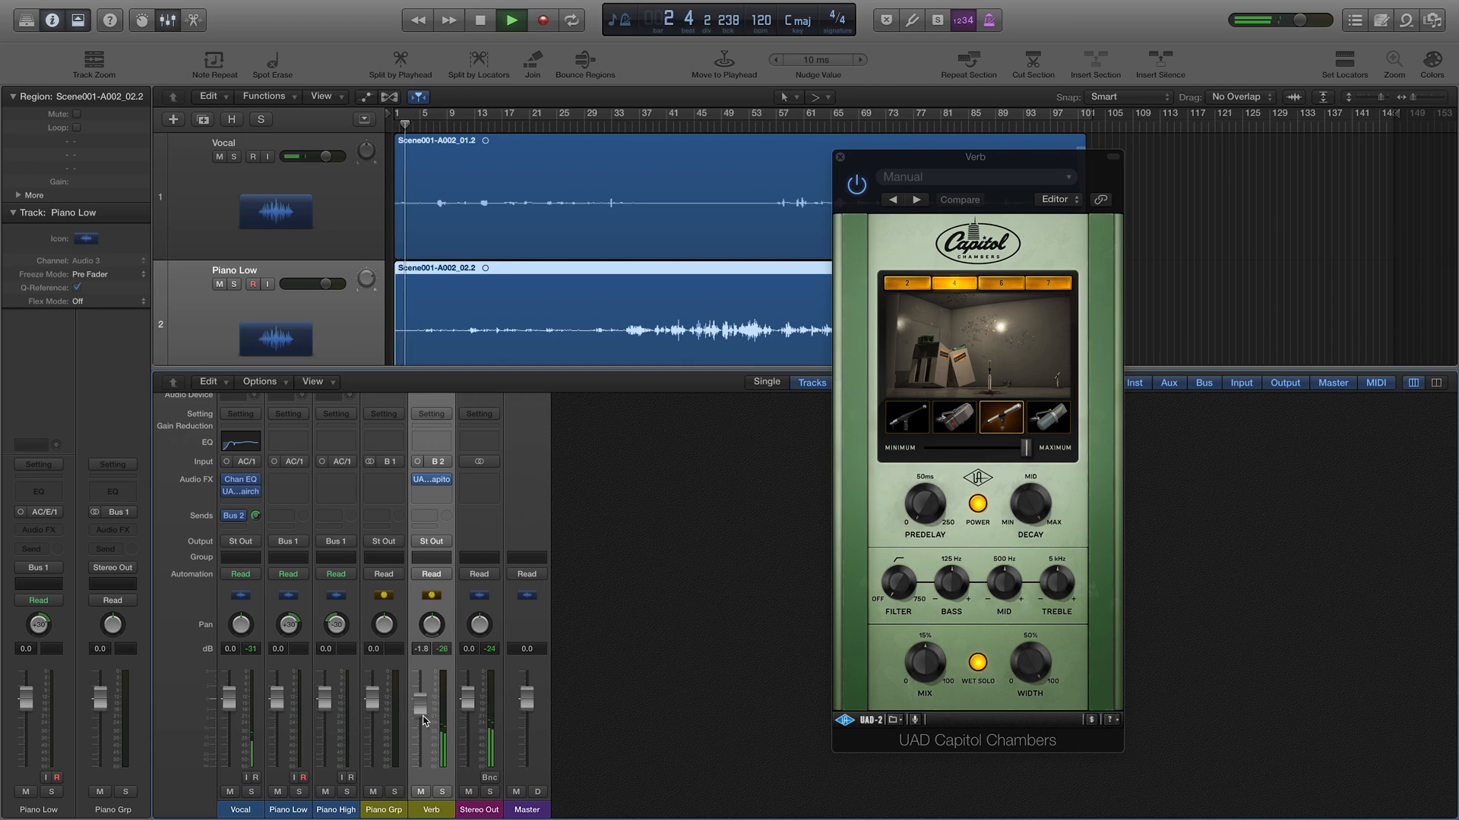
drag(423, 719, 423, 723)
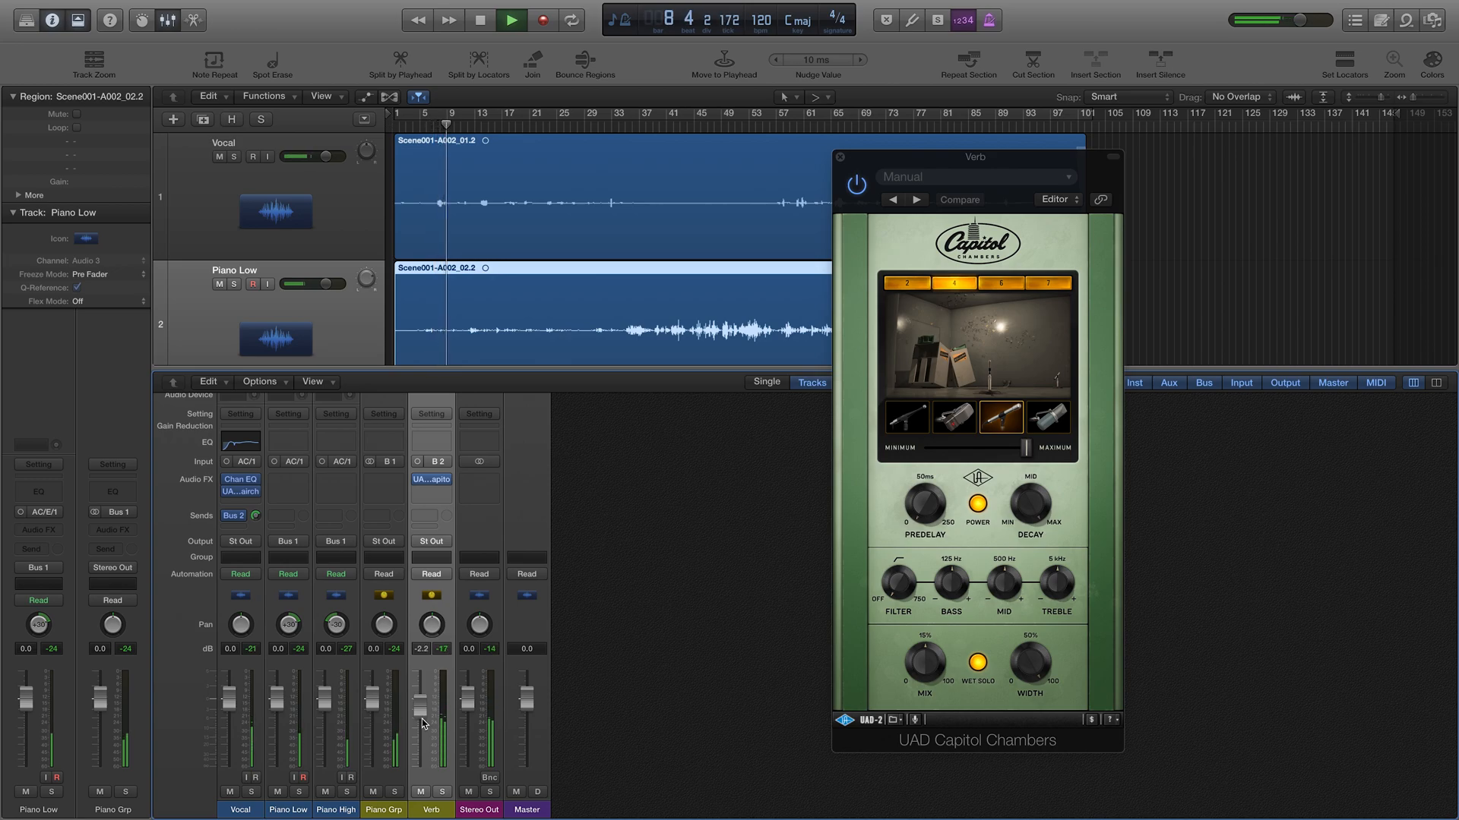
key(space)
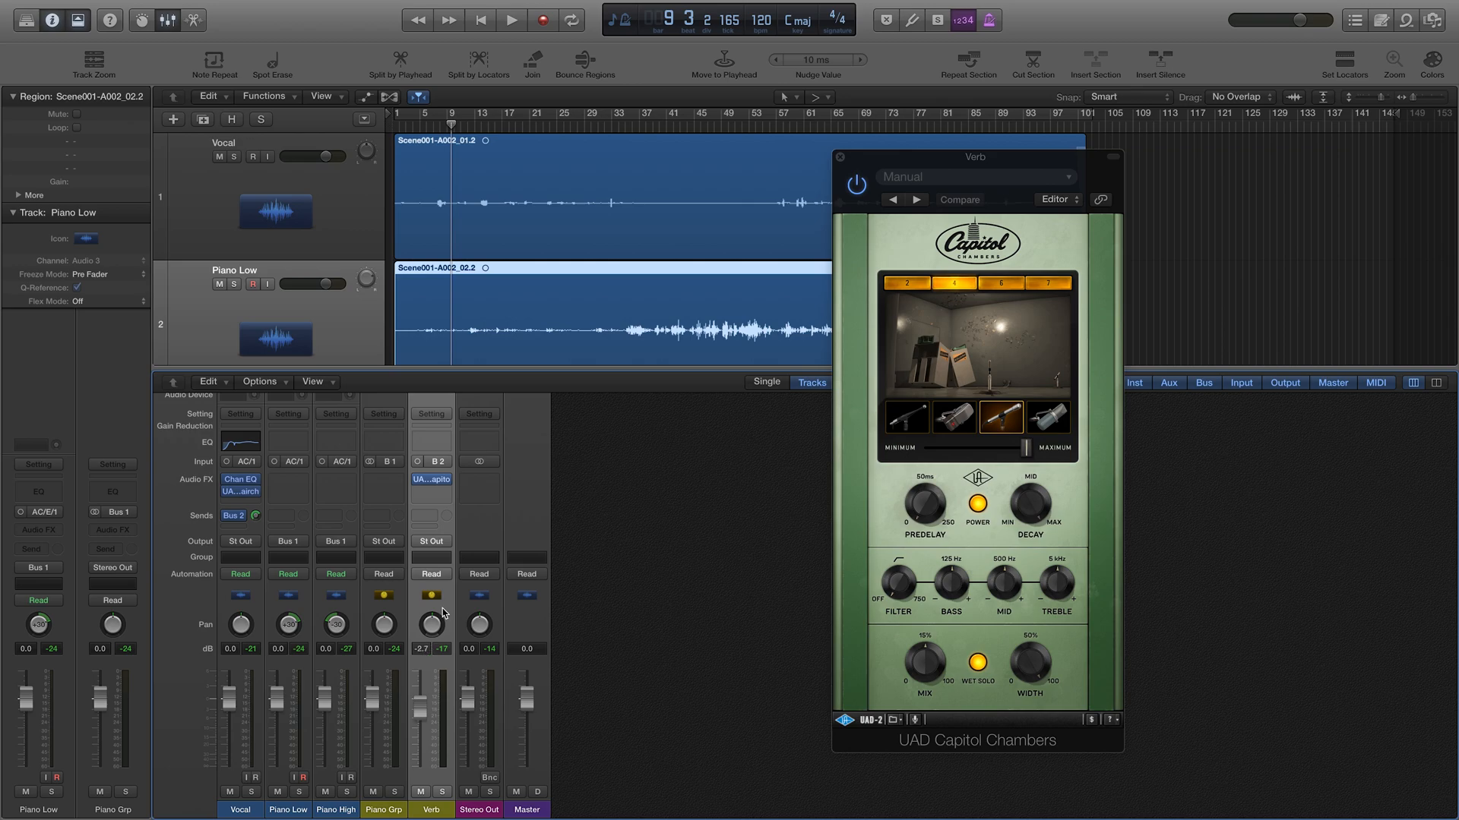
key(space)
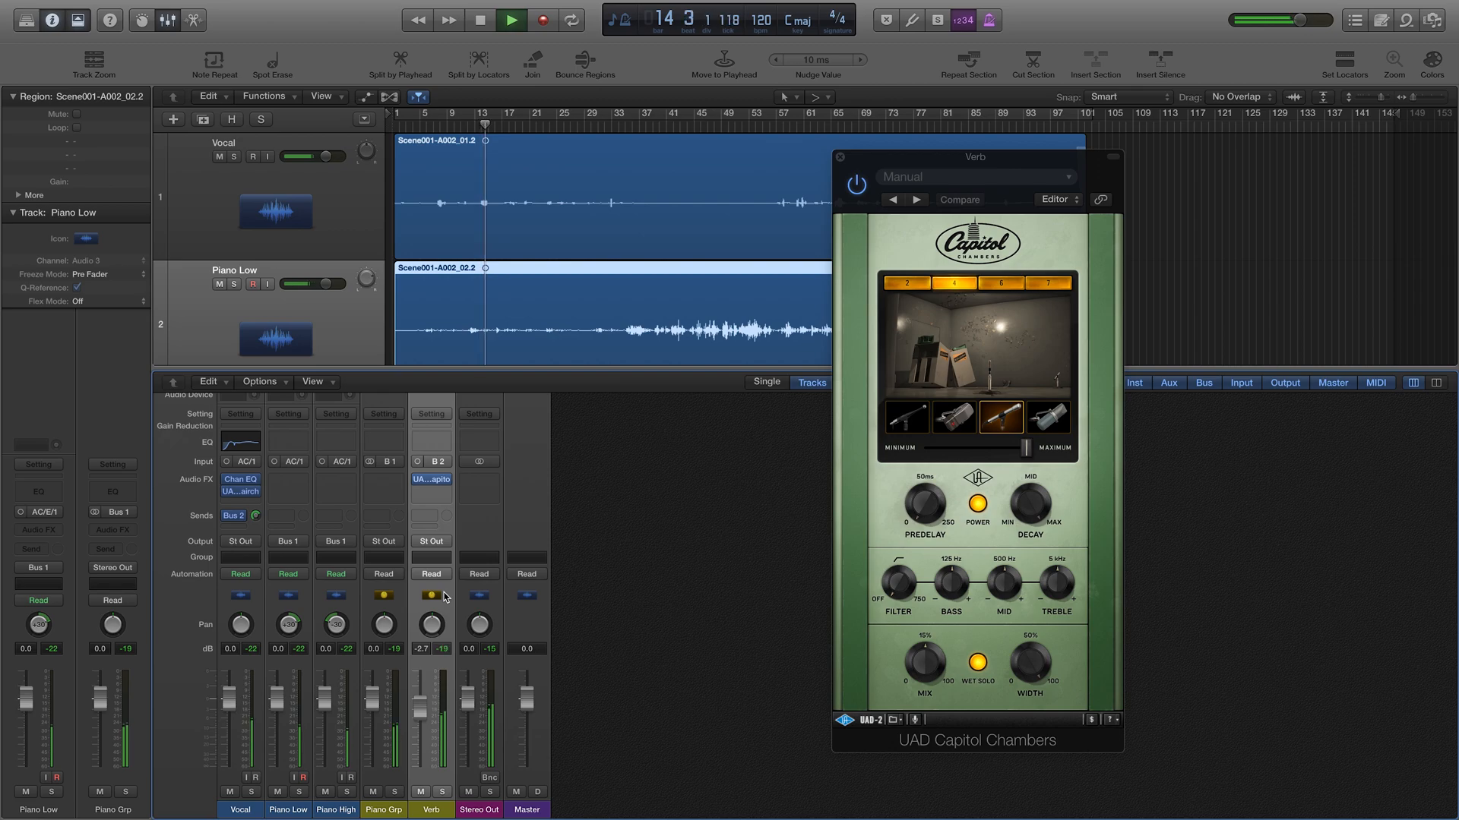
key(space)
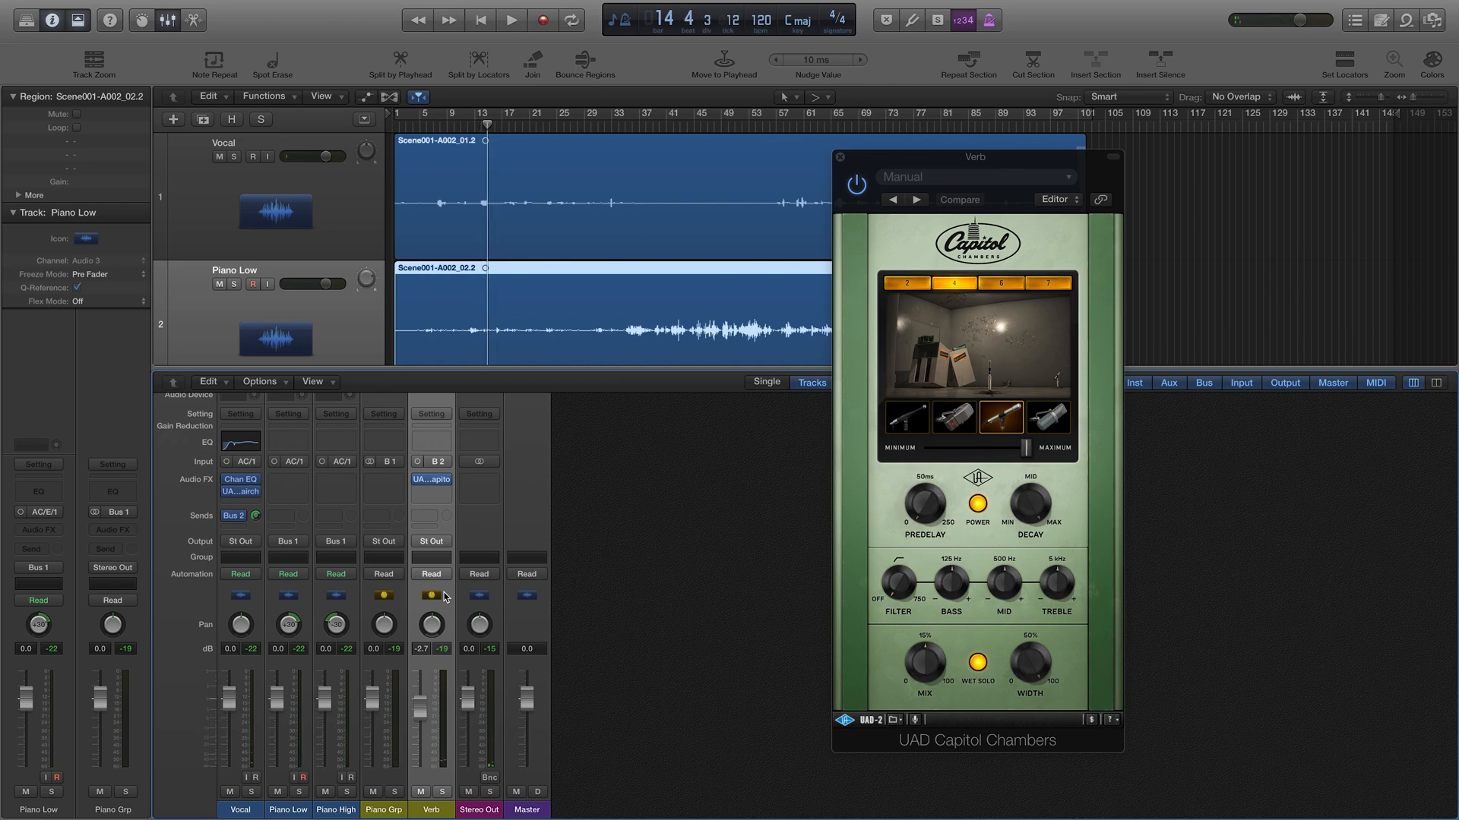
Step: Pull the Verb return down to about -15.2 dB during playback, then adjust the Capitol Chambers predelay
drag(420, 709, 435, 749)
key(space)
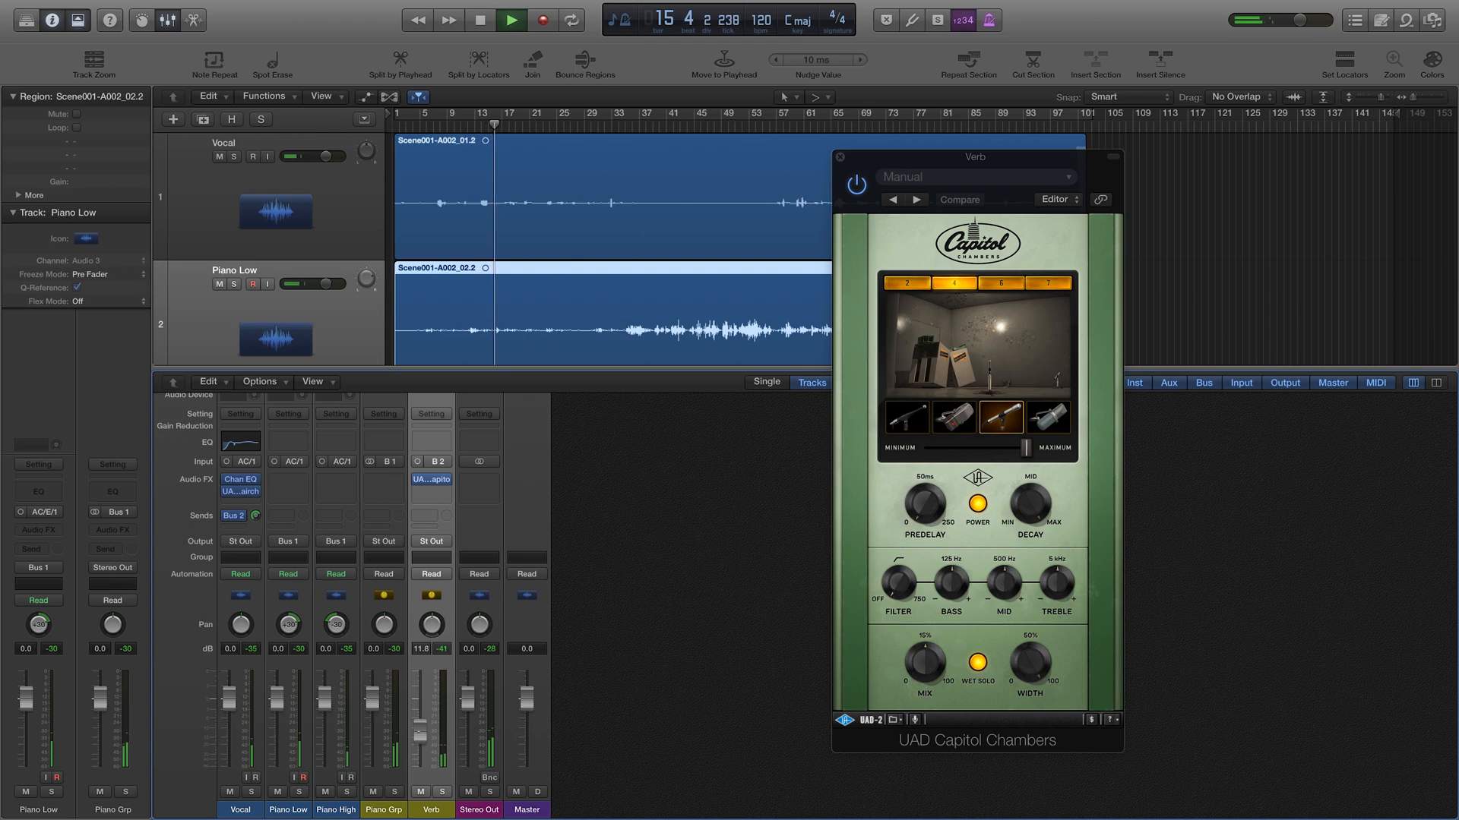
drag(420, 733, 420, 742)
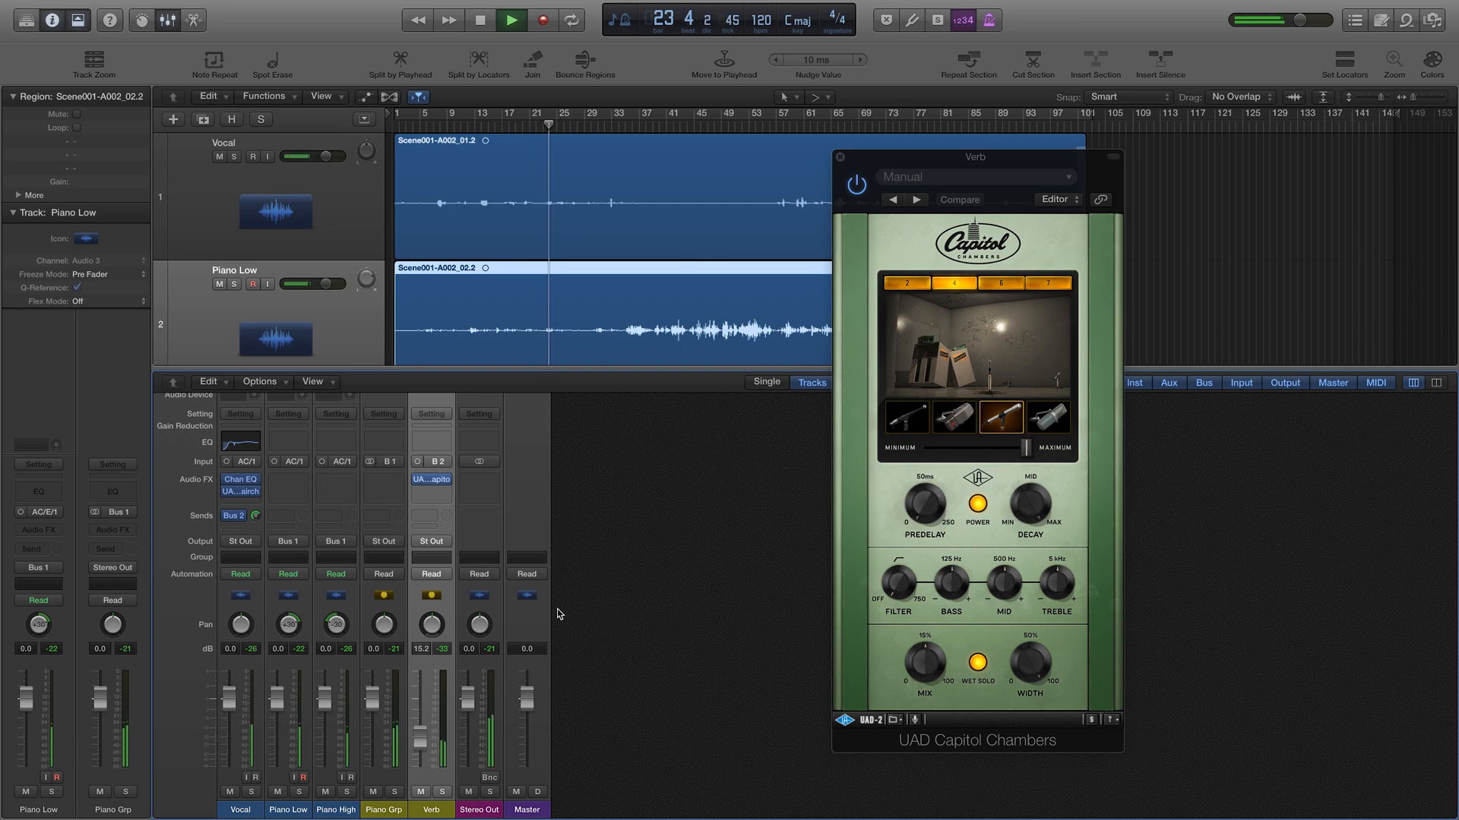
key(space)
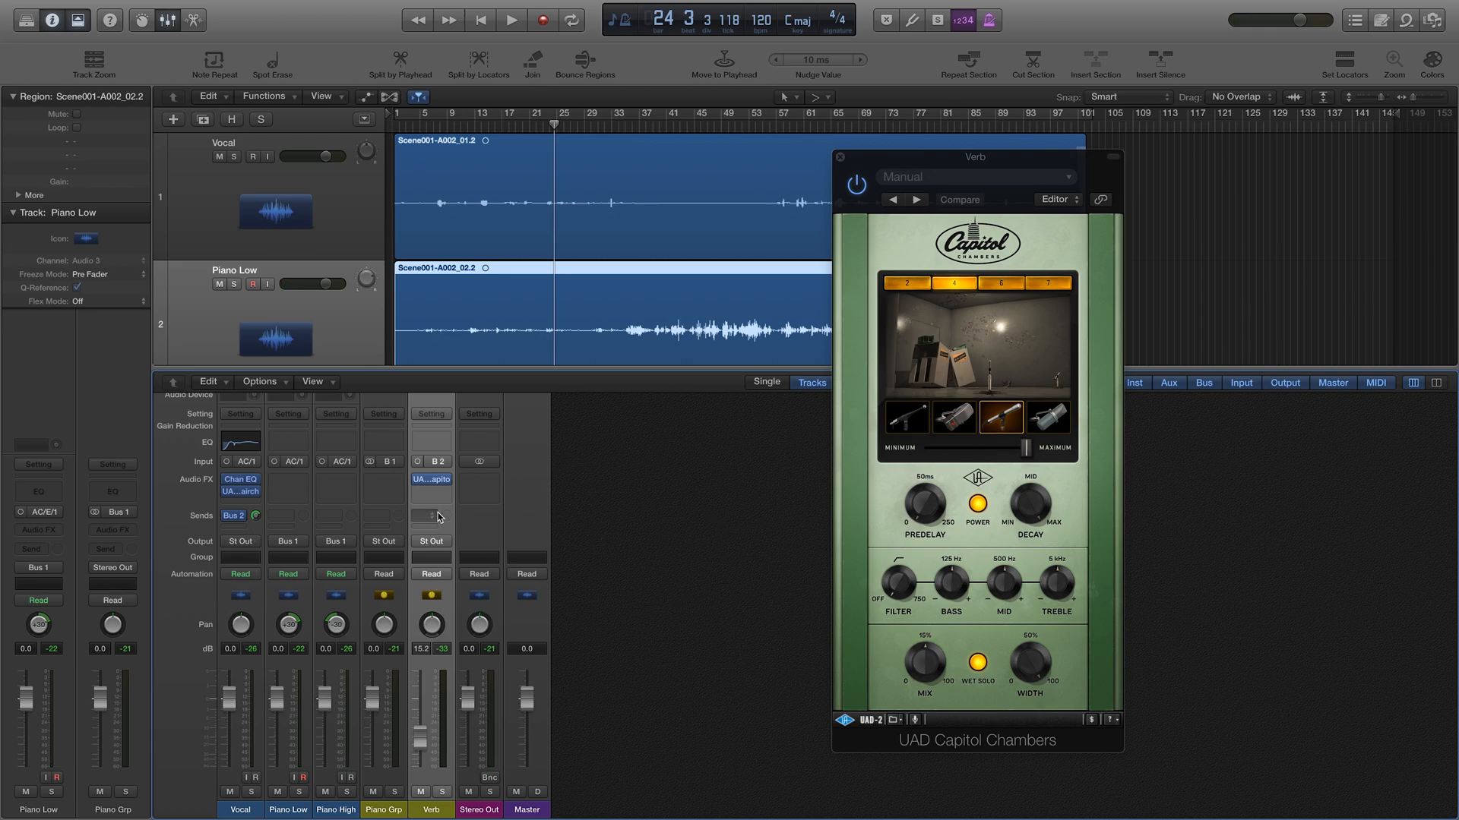
mouse_move(438, 487)
drag(924, 515, 919, 490)
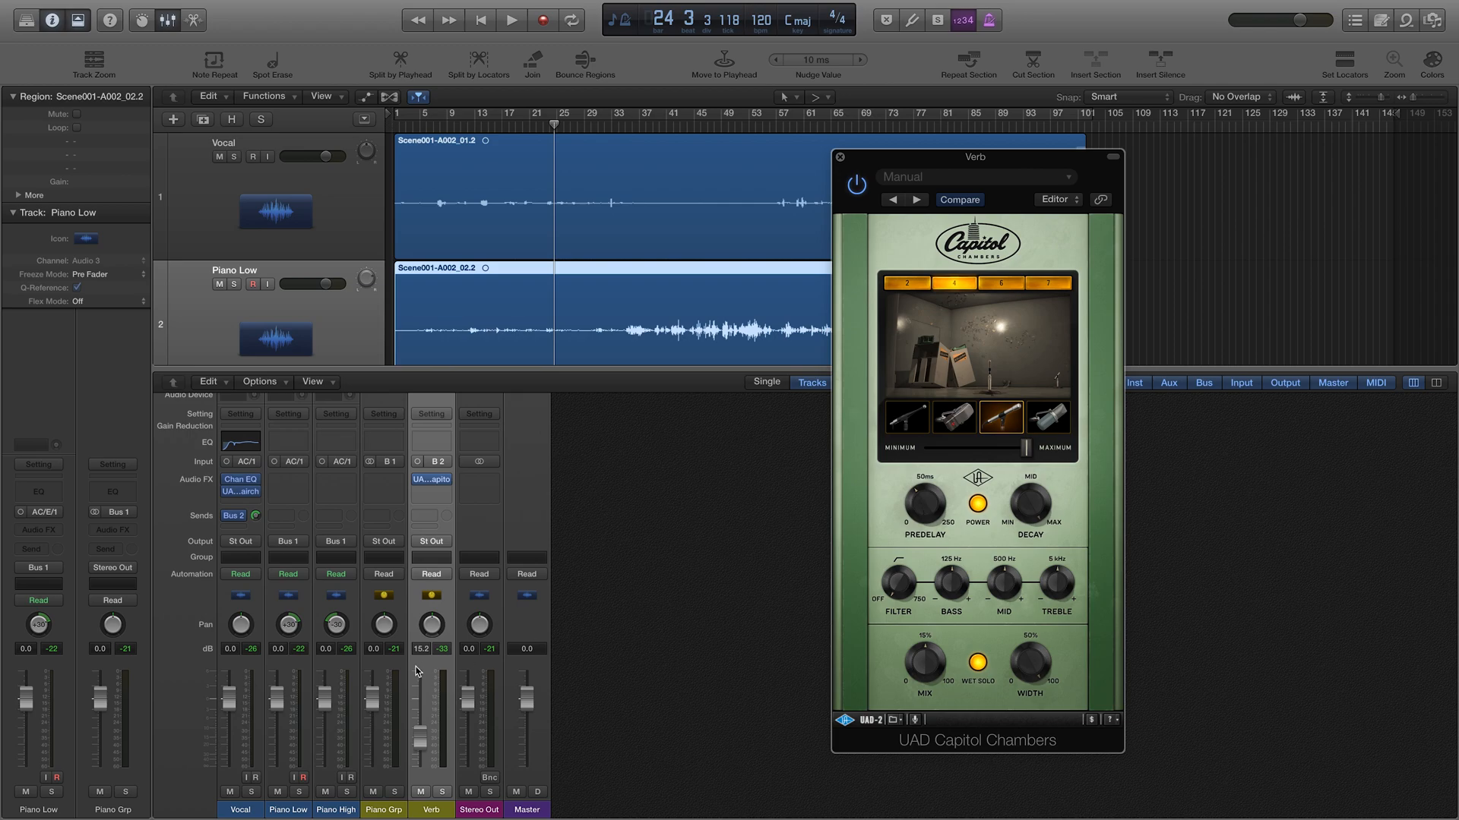
Step: Add a second Vocal send to Bus 3
click(233, 516)
mouse_move(255, 591)
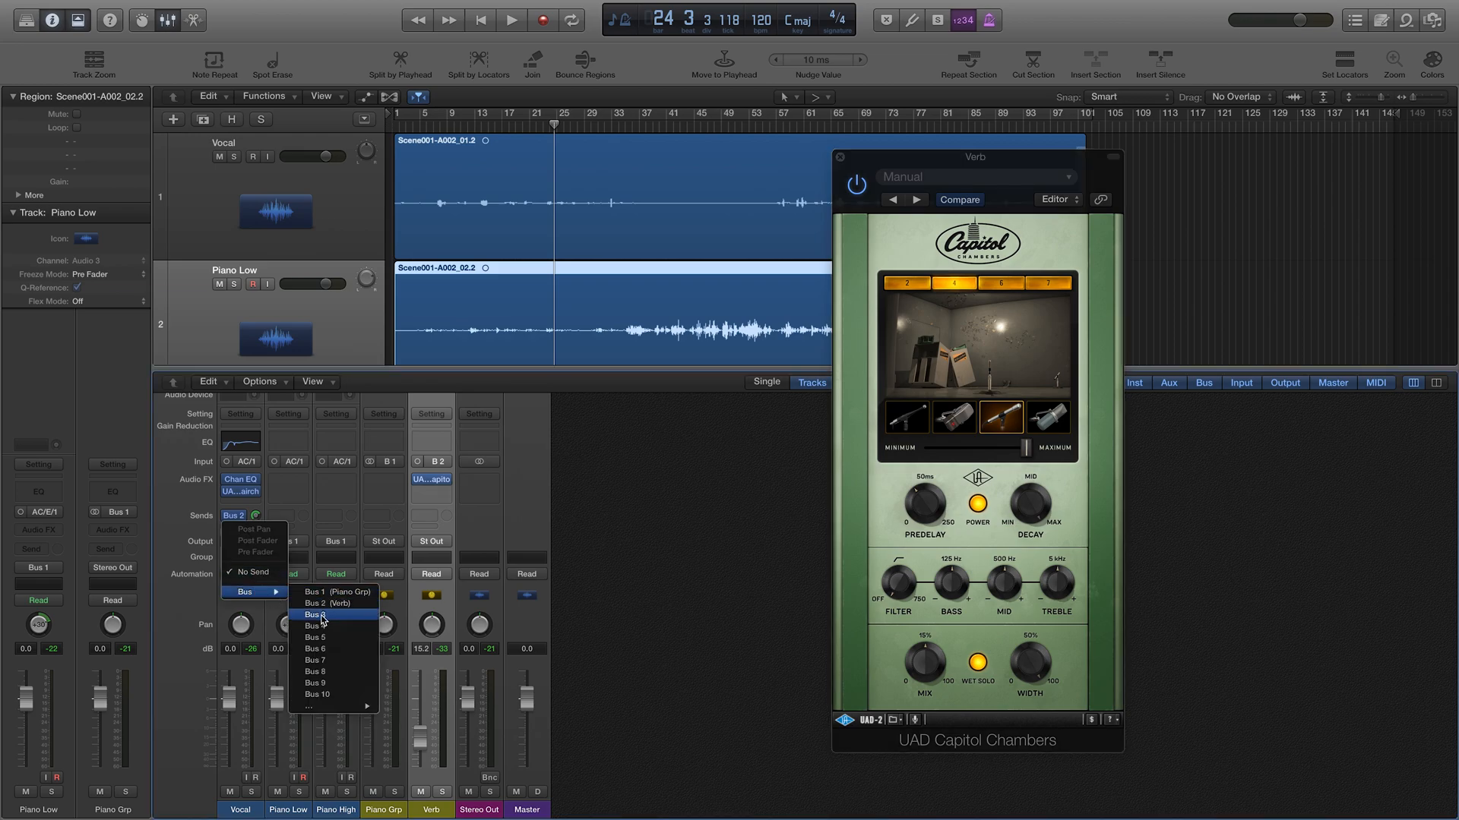
click(323, 616)
Step: Rename the new Aux 3 channel to 'Vox'
click(480, 813)
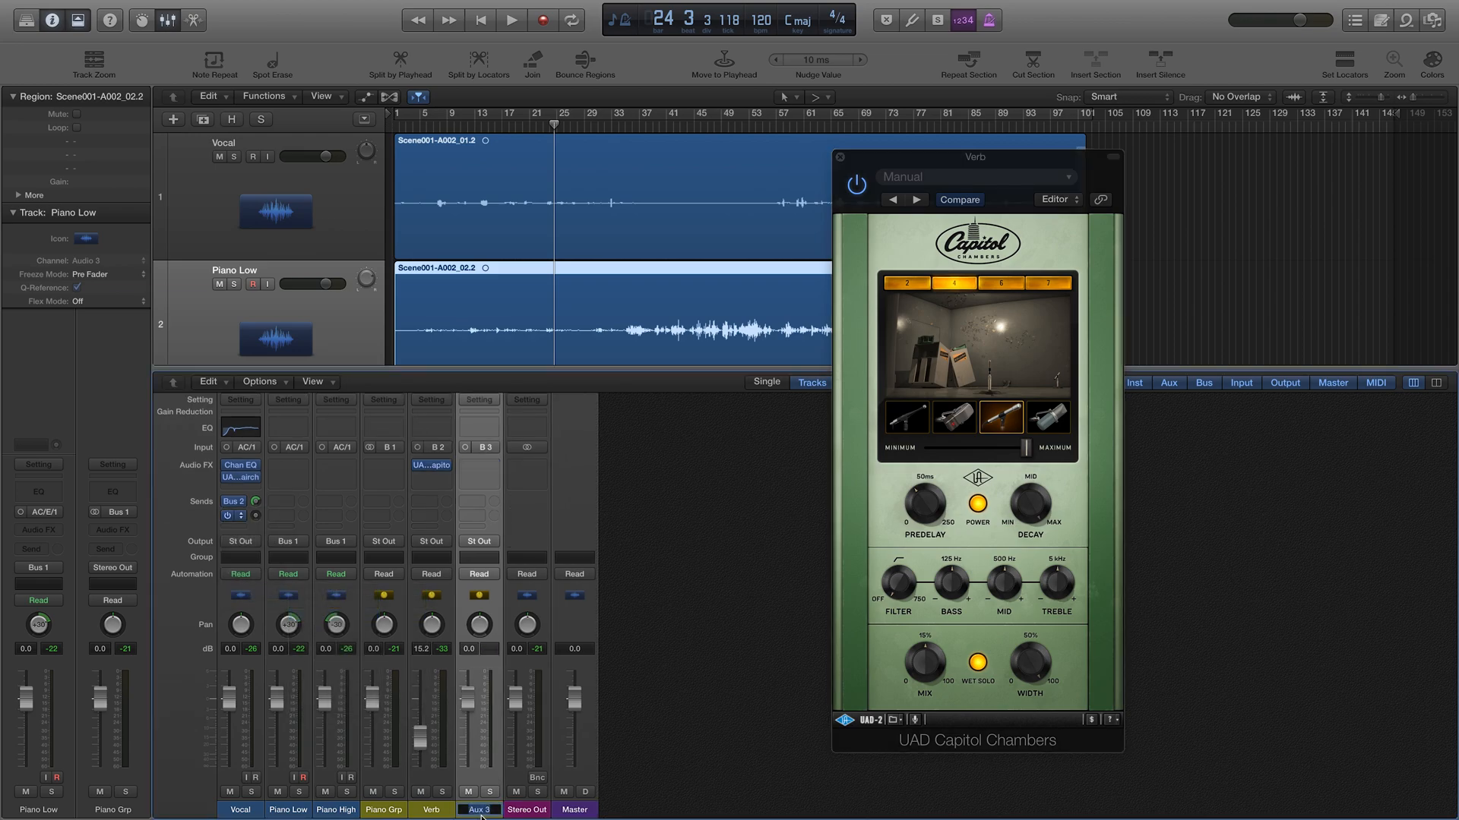
key(BackSpace)
key(Return)
Step: Insert UAD UA 1176LN Legacy (Mono->Stereo) on the Vox aux and mute the Verb channel
click(479, 465)
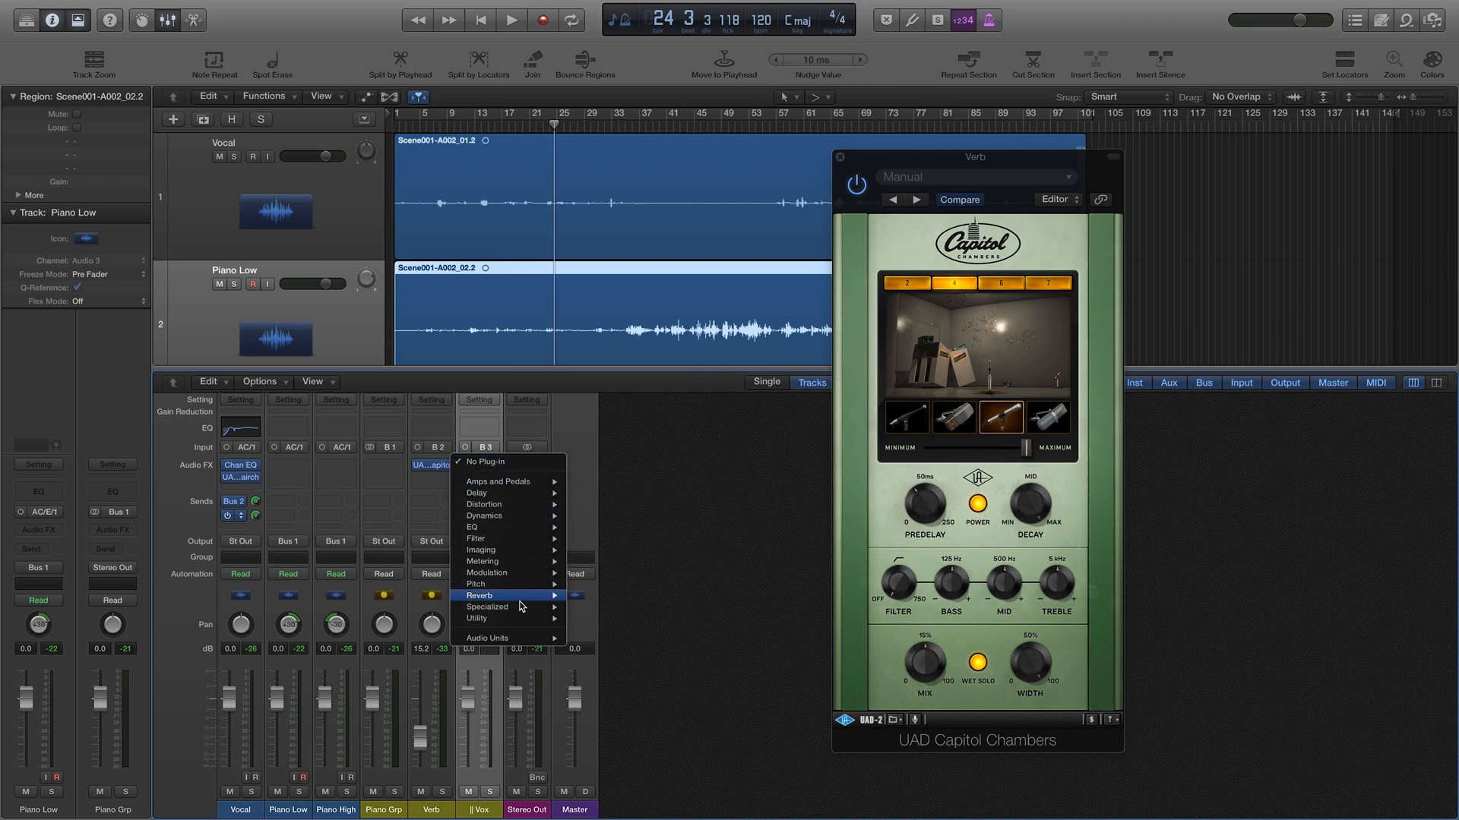
mouse_move(515, 639)
mouse_move(611, 683)
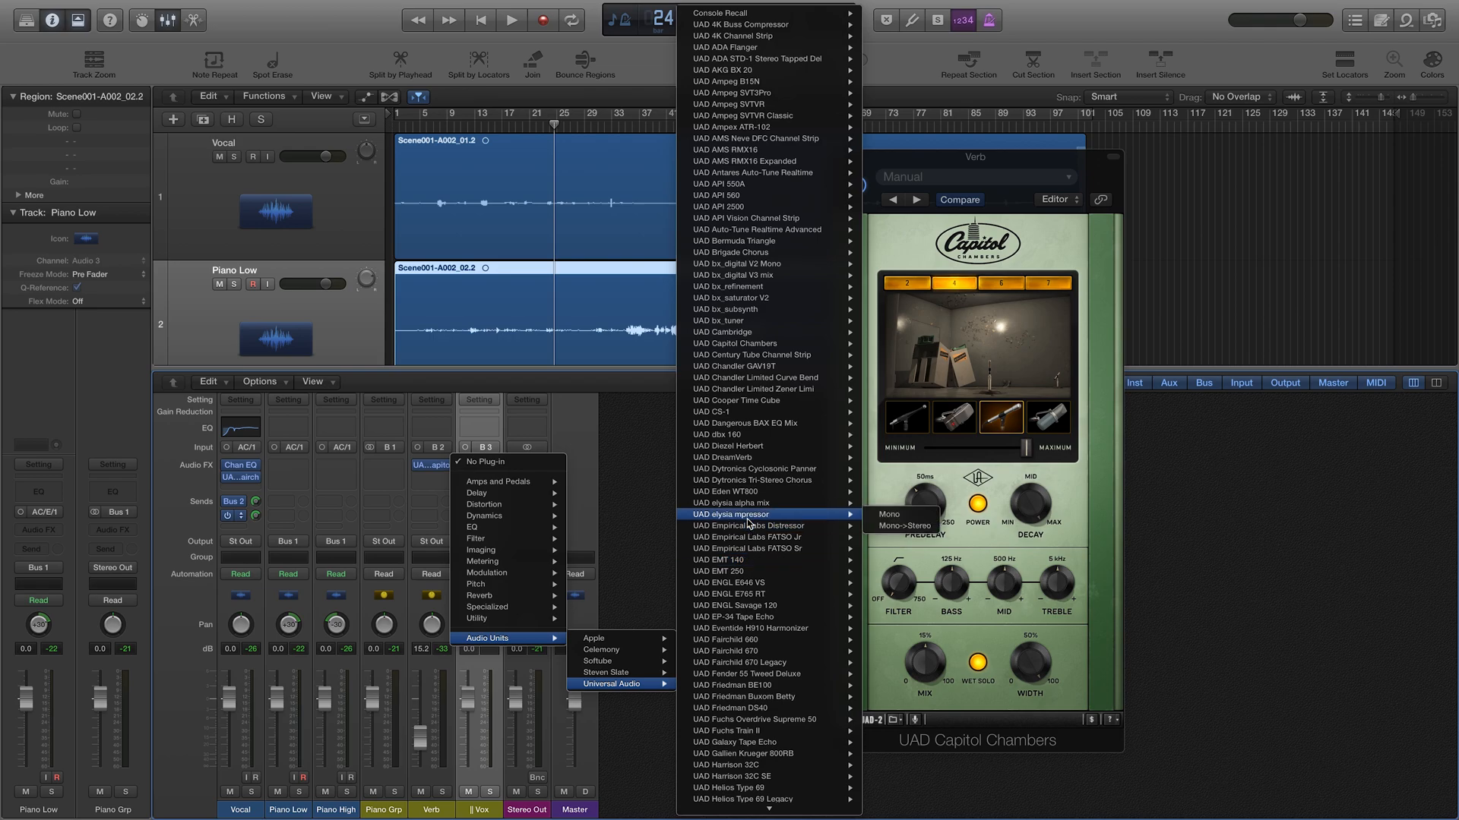
scroll(748, 522, down, 5)
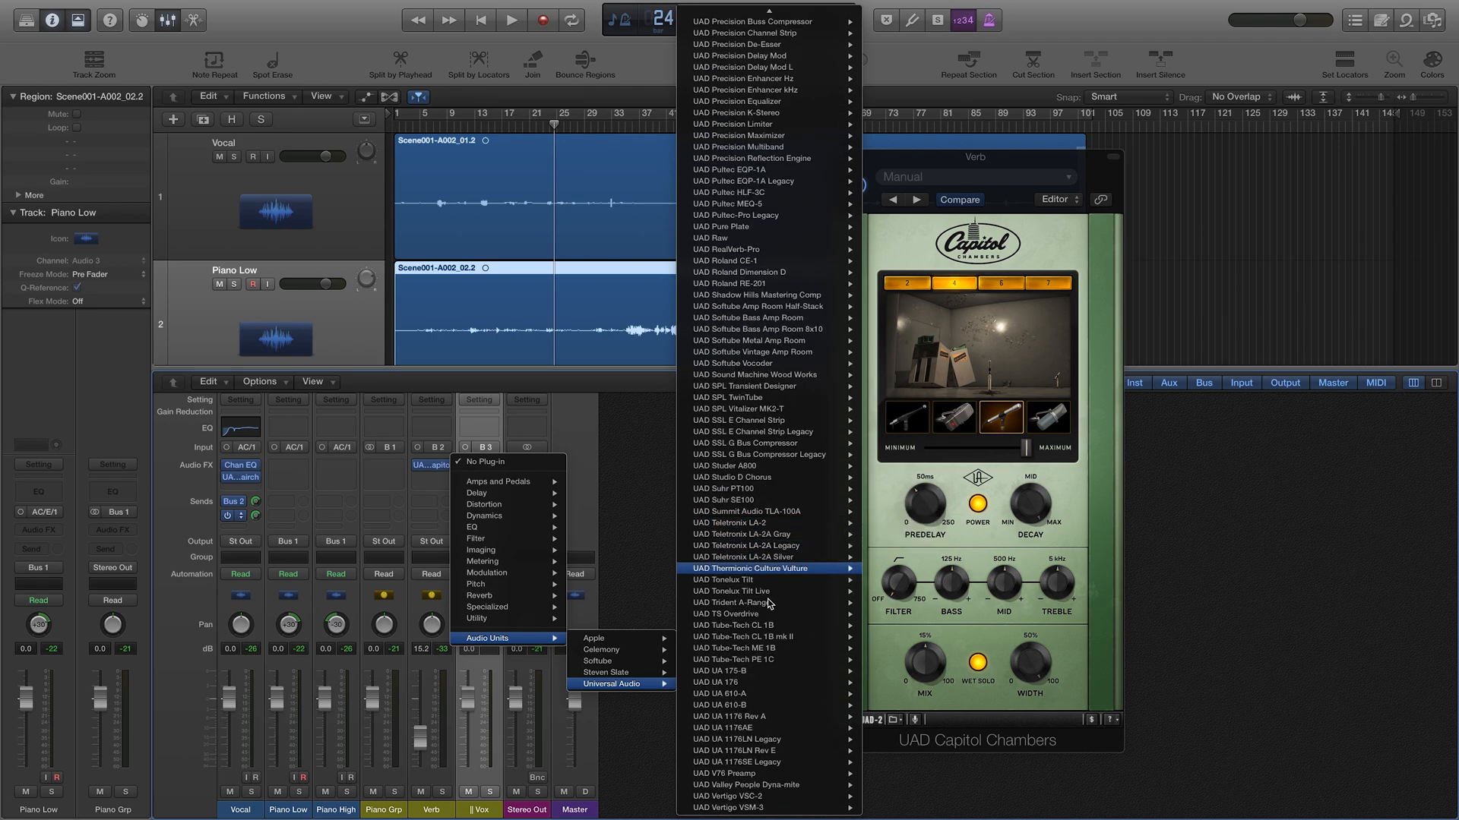
mouse_move(754, 741)
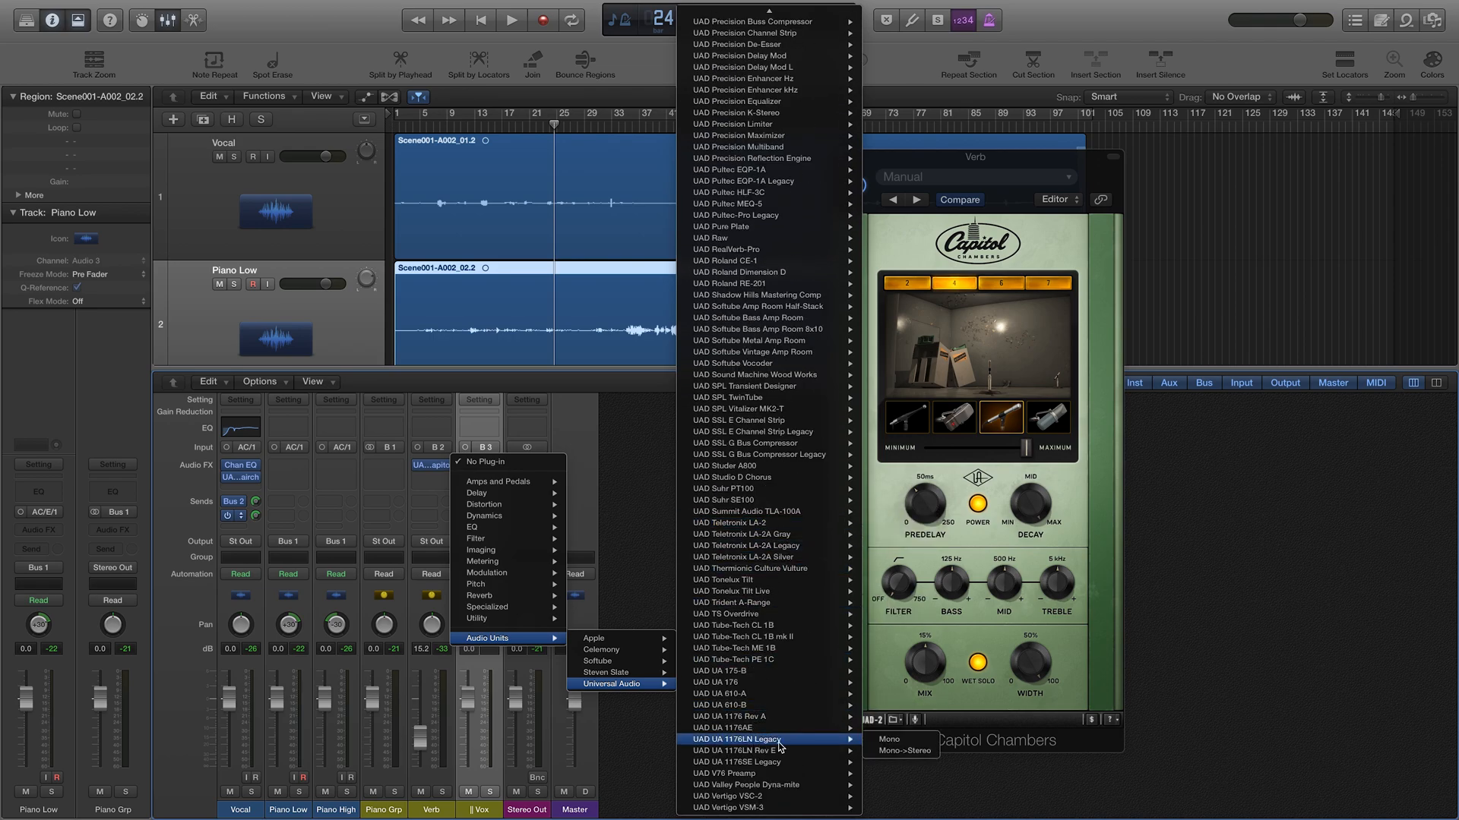
click(904, 750)
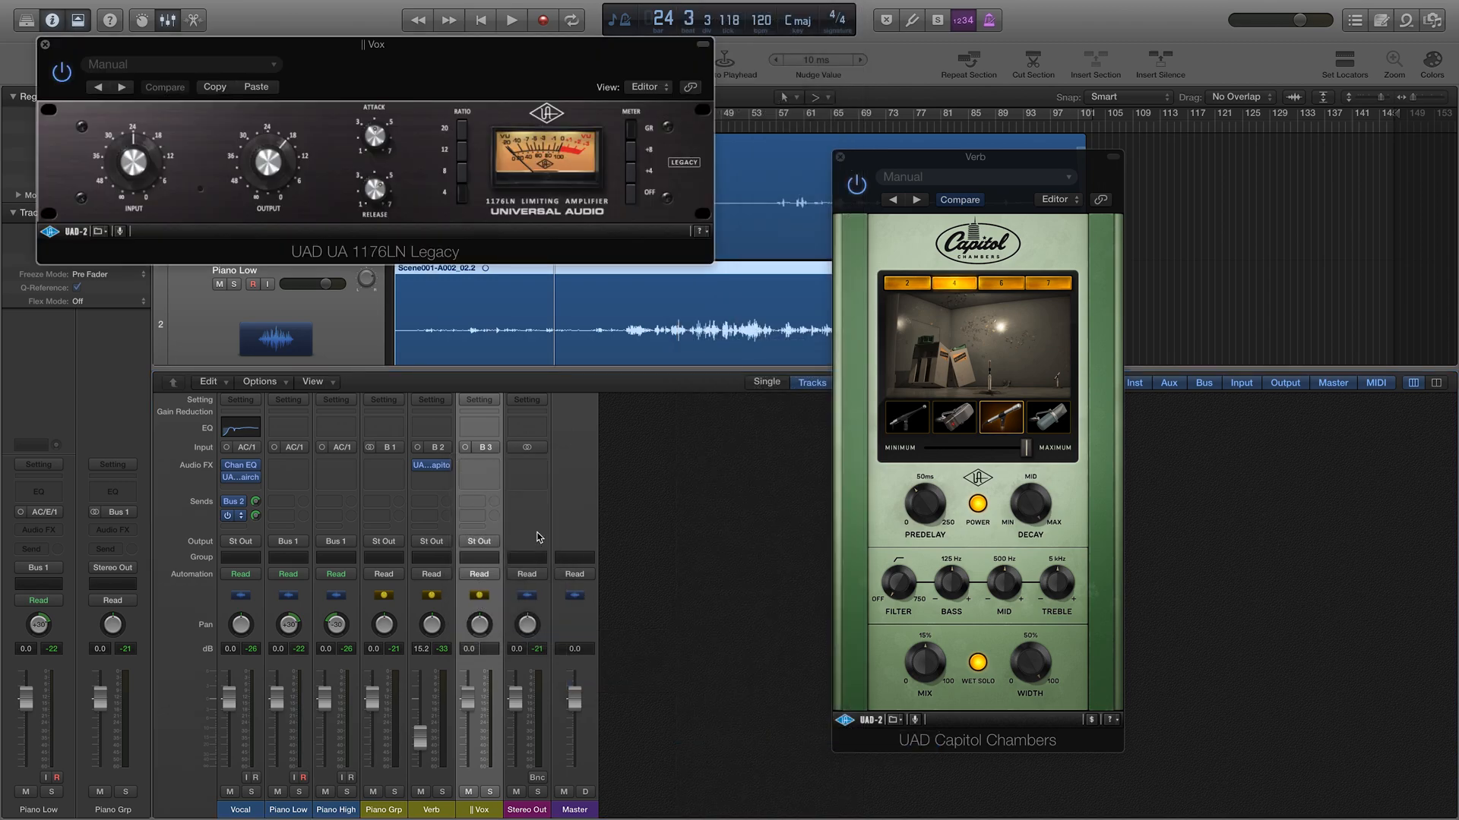
click(421, 792)
Step: Set the Vox aux to -8.6 dB, solo it, and play from bar 6
drag(461, 712, 467, 741)
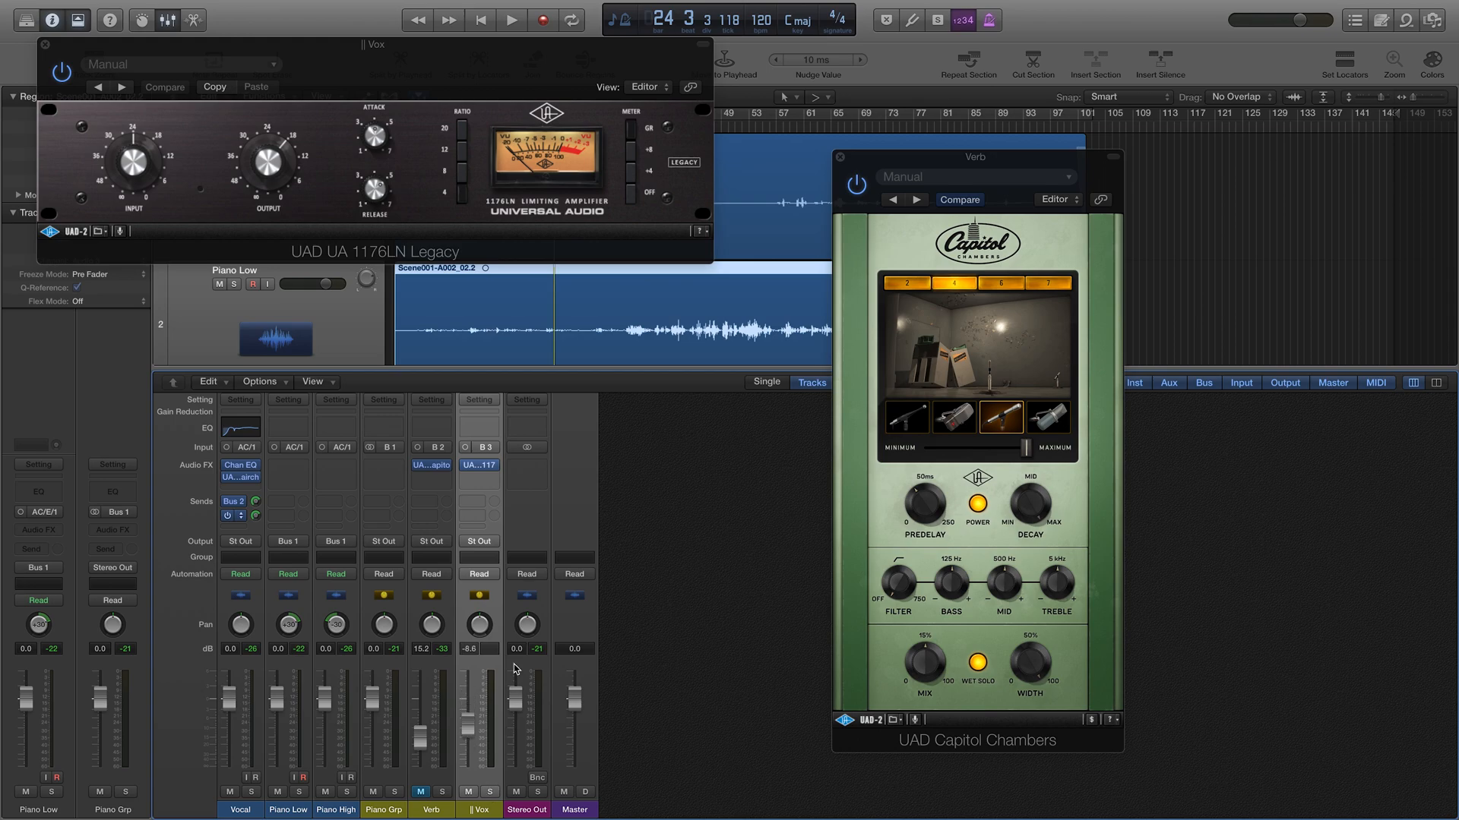
click(490, 792)
drag(437, 52, 819, 371)
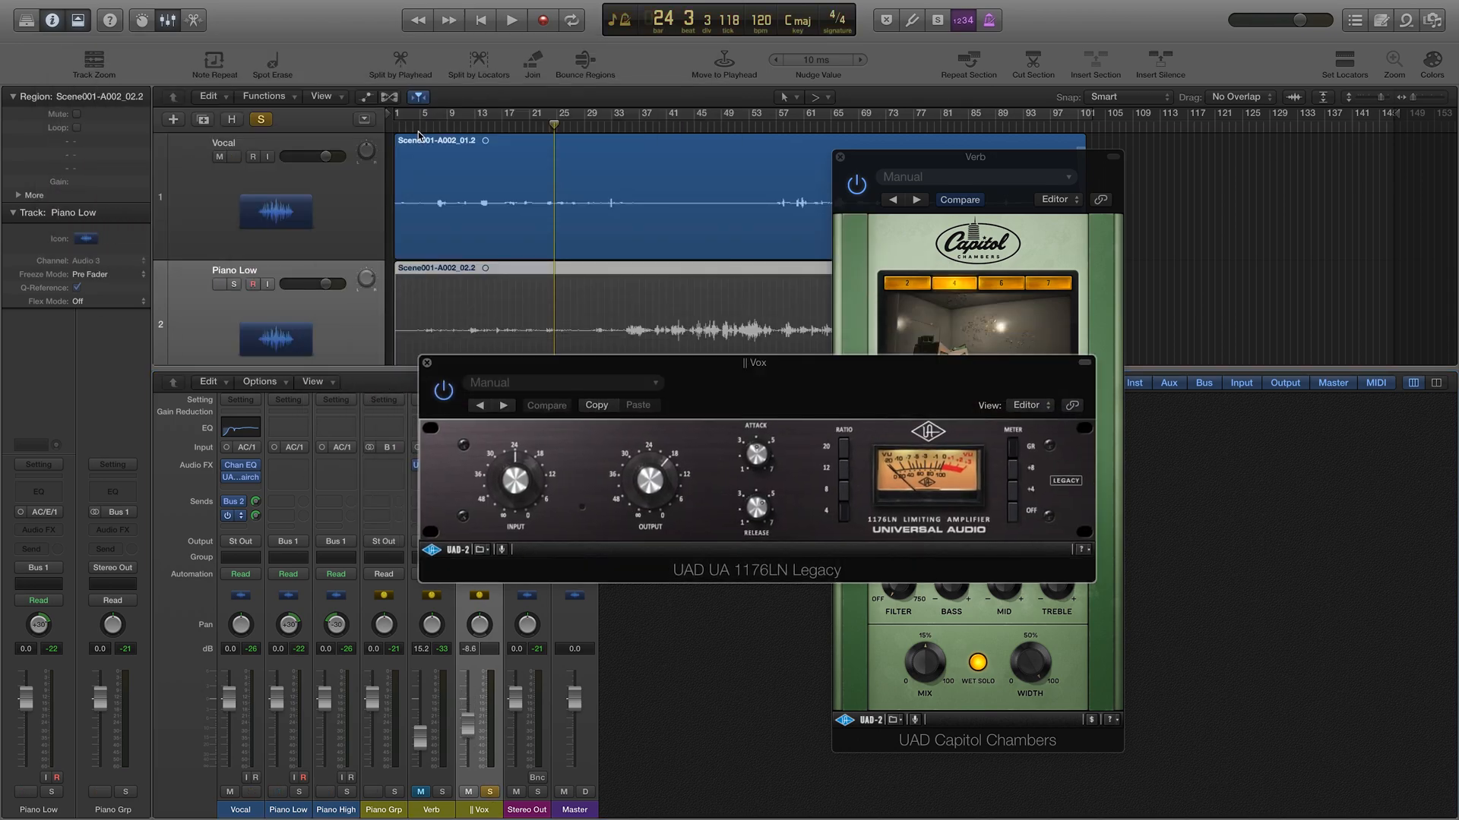
drag(422, 126, 425, 127)
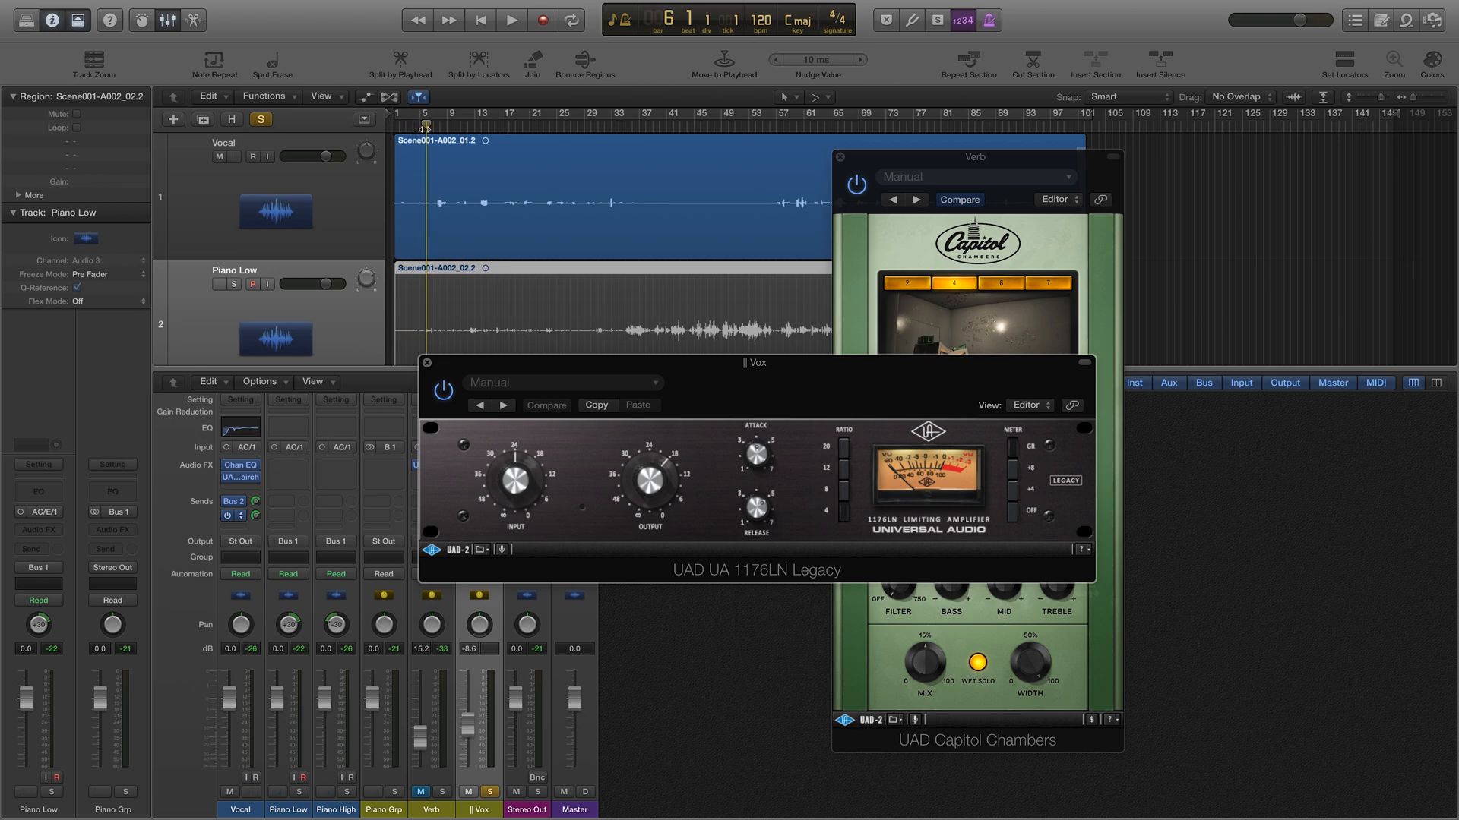
key(space)
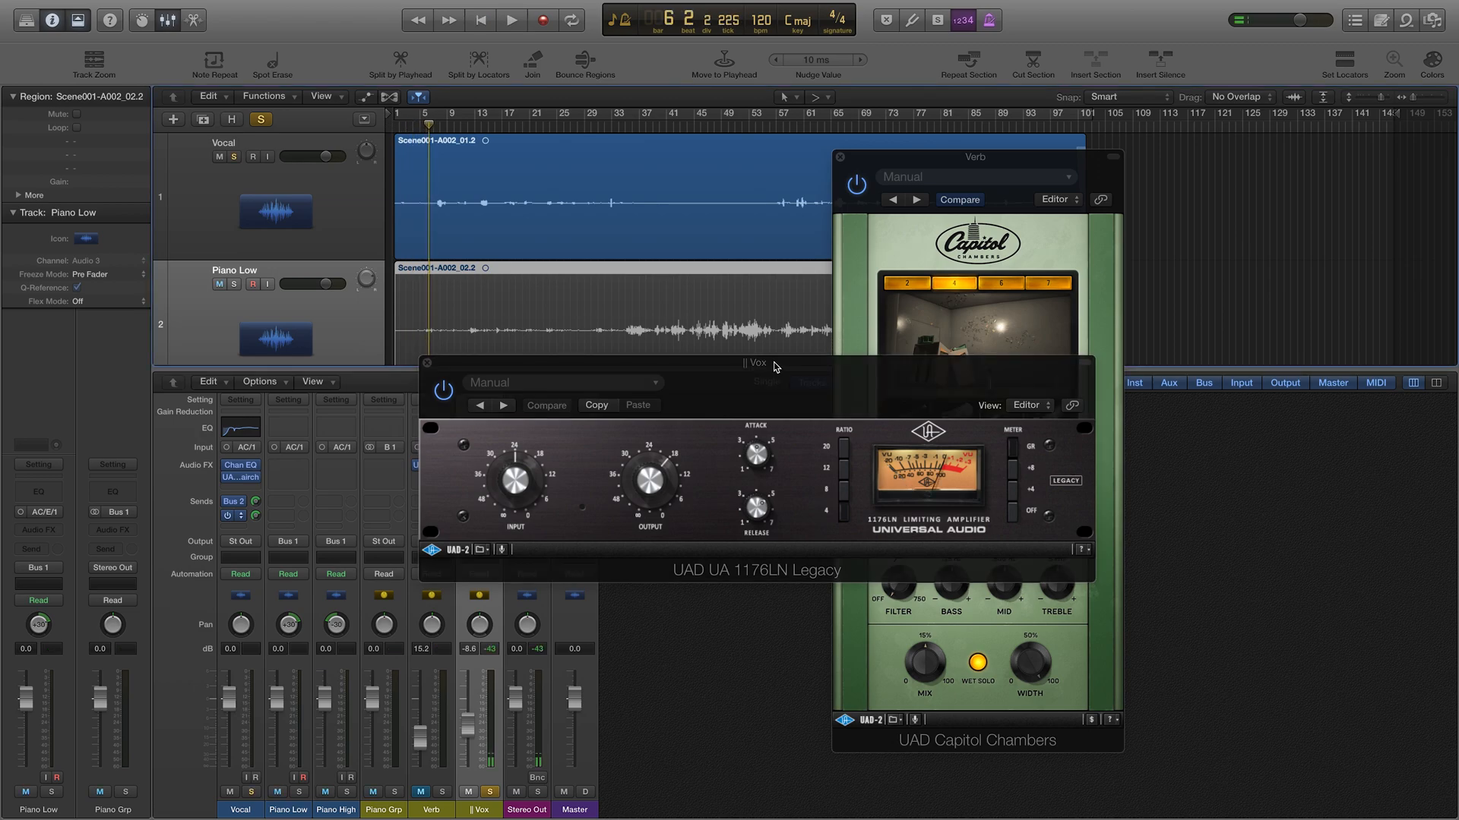
Step: Close the Capitol Chambers window, turn the 1176 attack toward 7, raise its input, then close it
drag(774, 367, 940, 427)
click(840, 231)
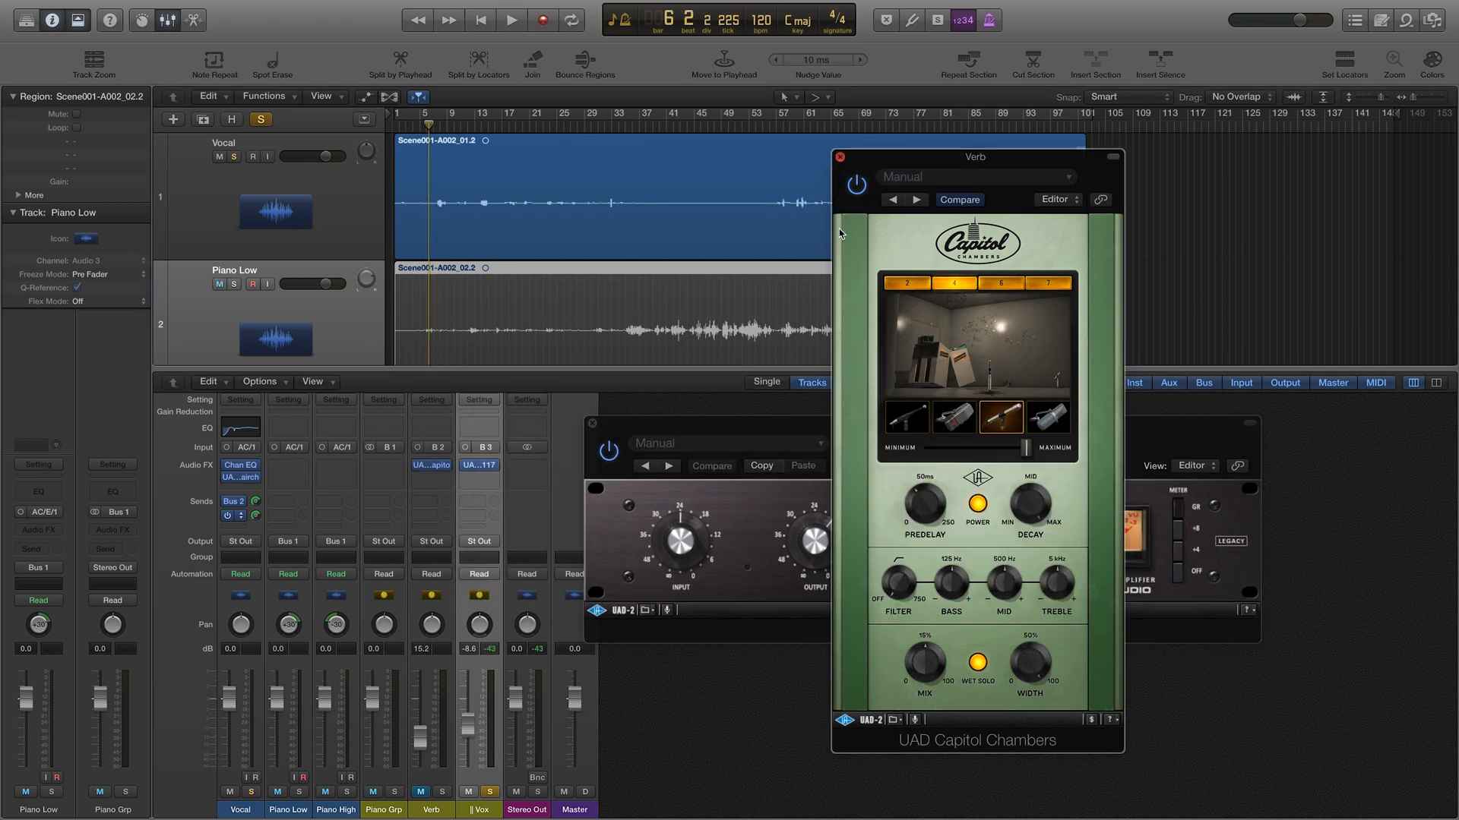
key(super+w)
drag(821, 424, 882, 385)
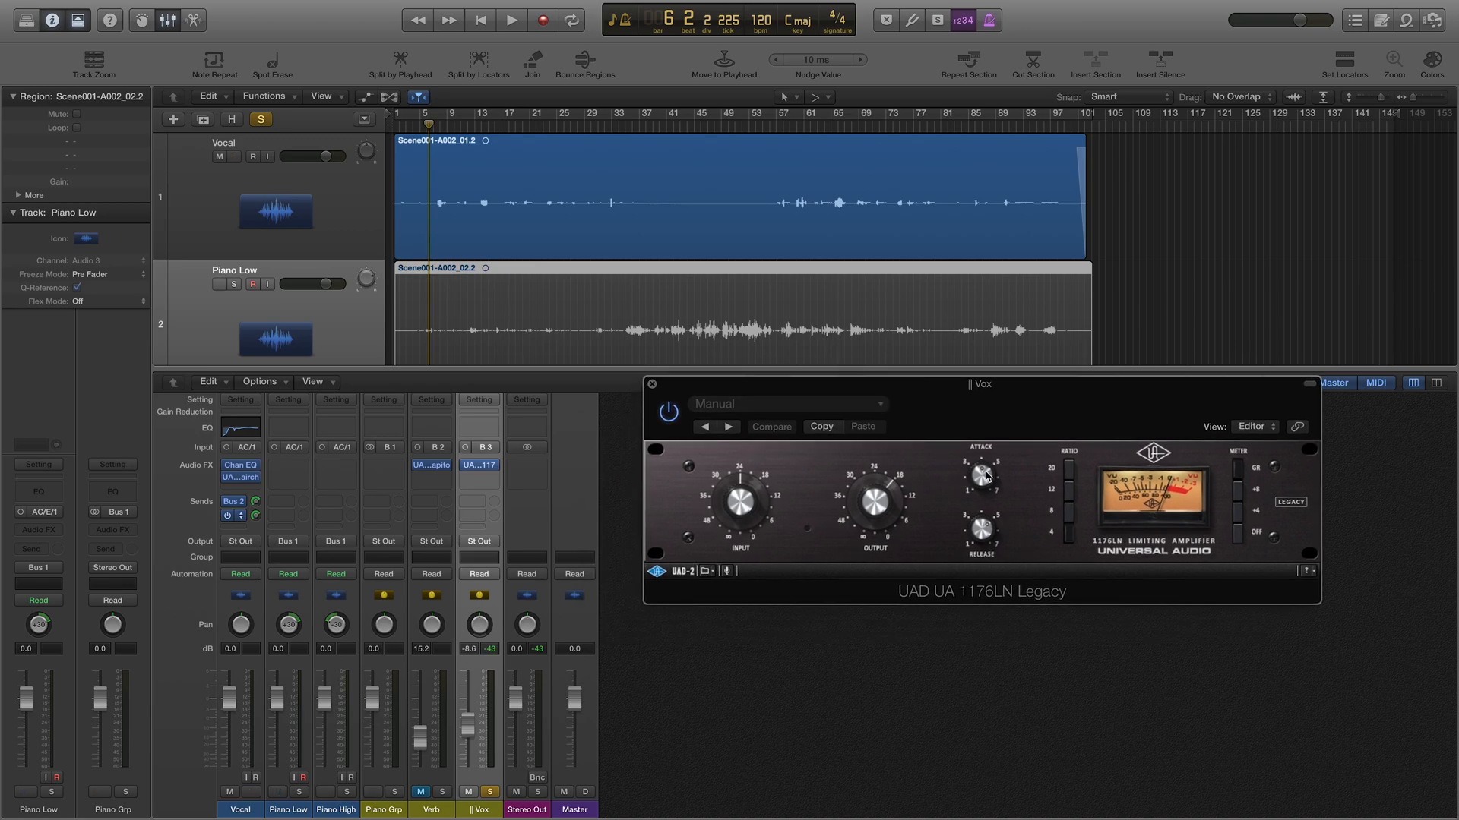
drag(985, 472, 933, 453)
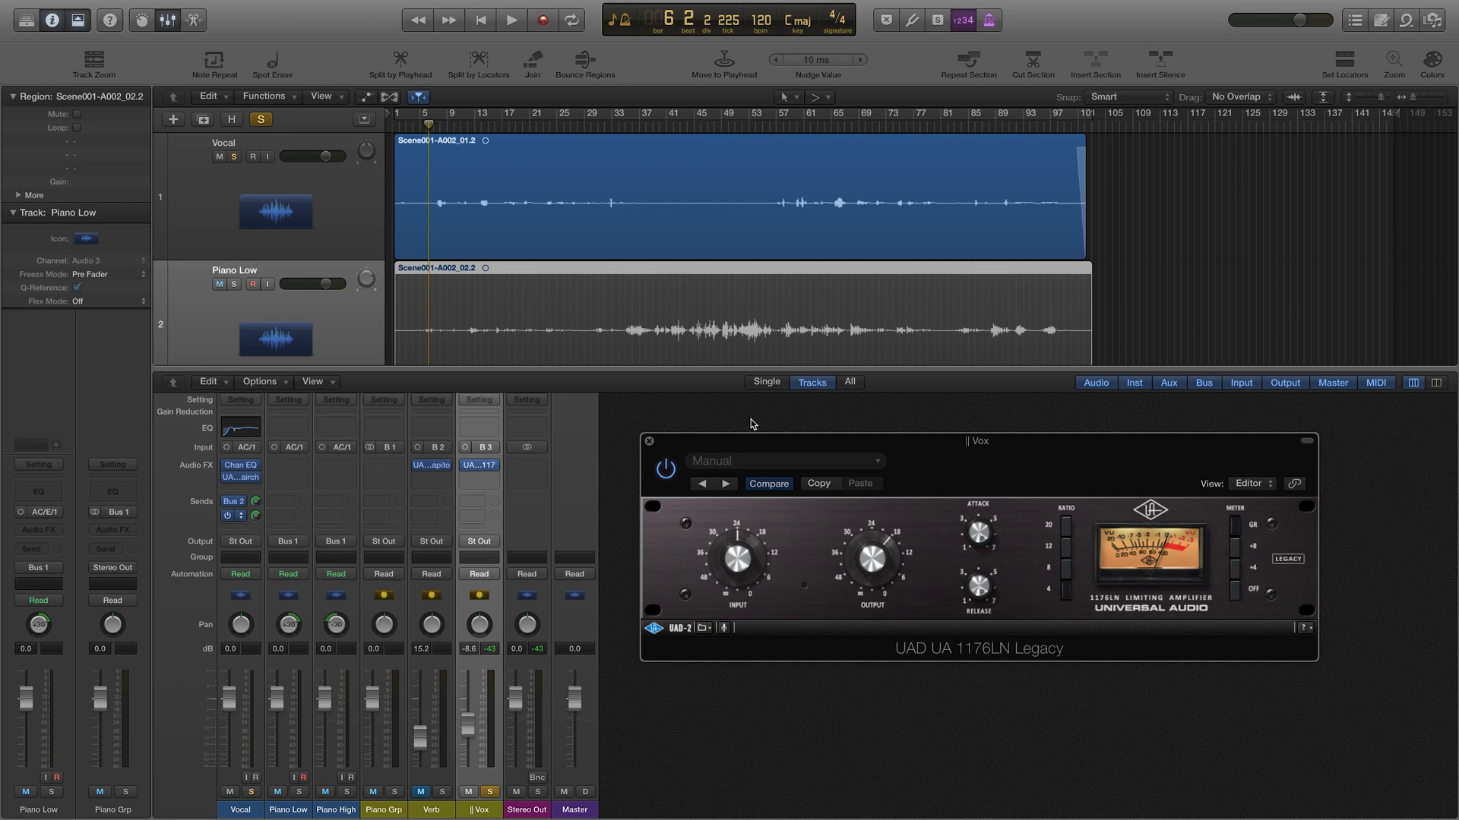
drag(750, 452, 745, 446)
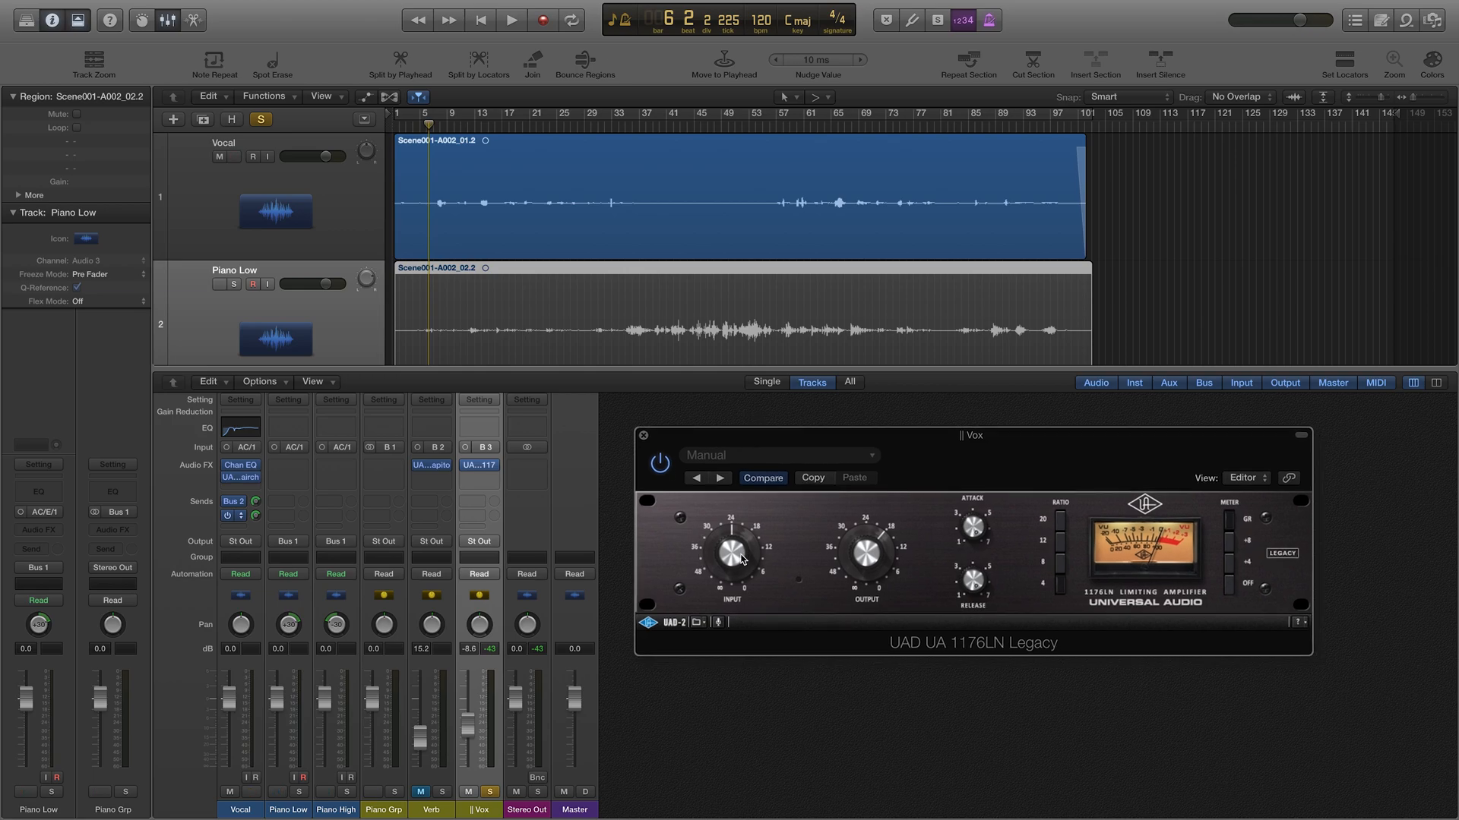
key(space)
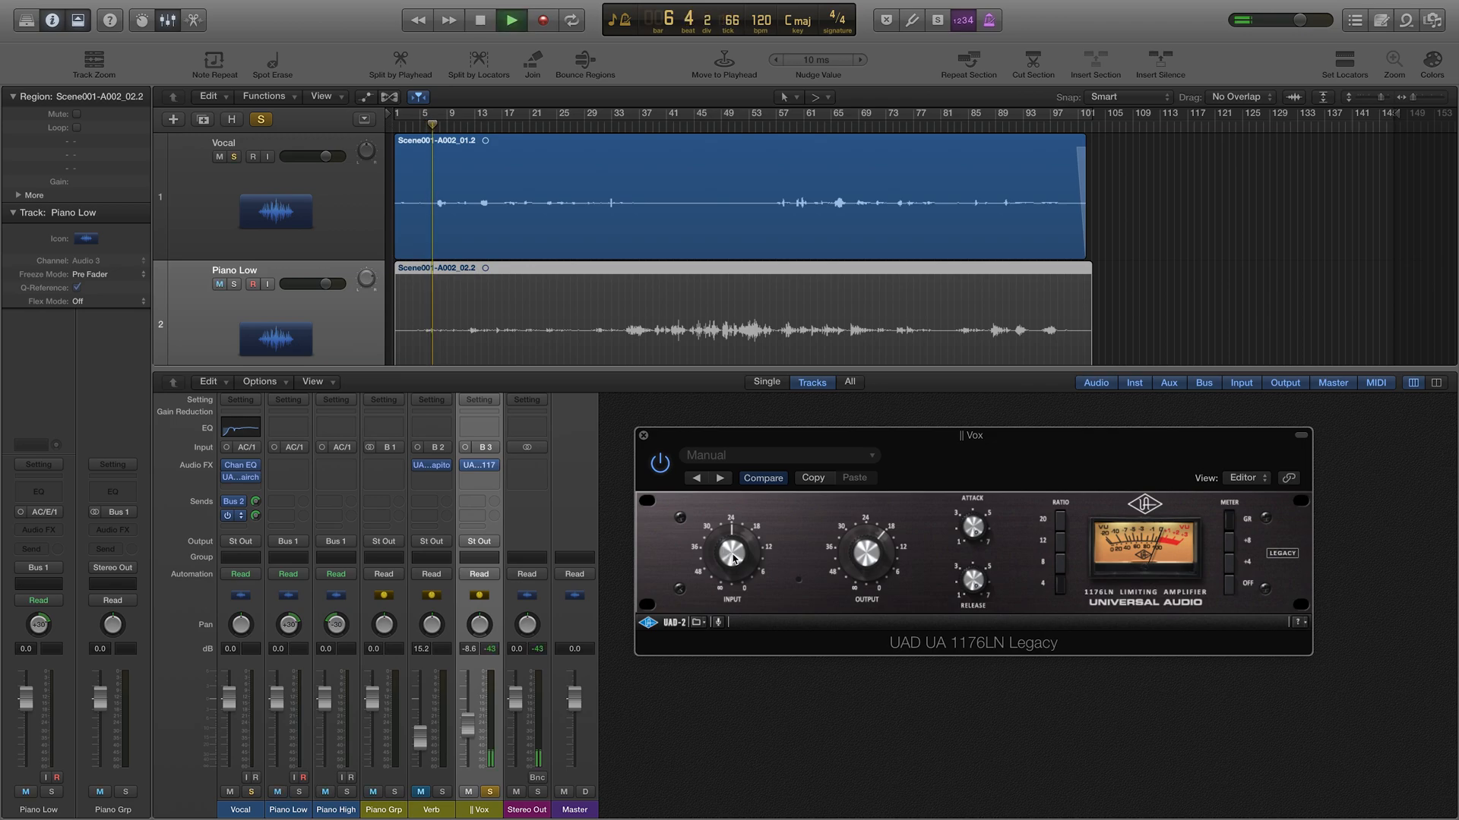
drag(727, 540, 731, 518)
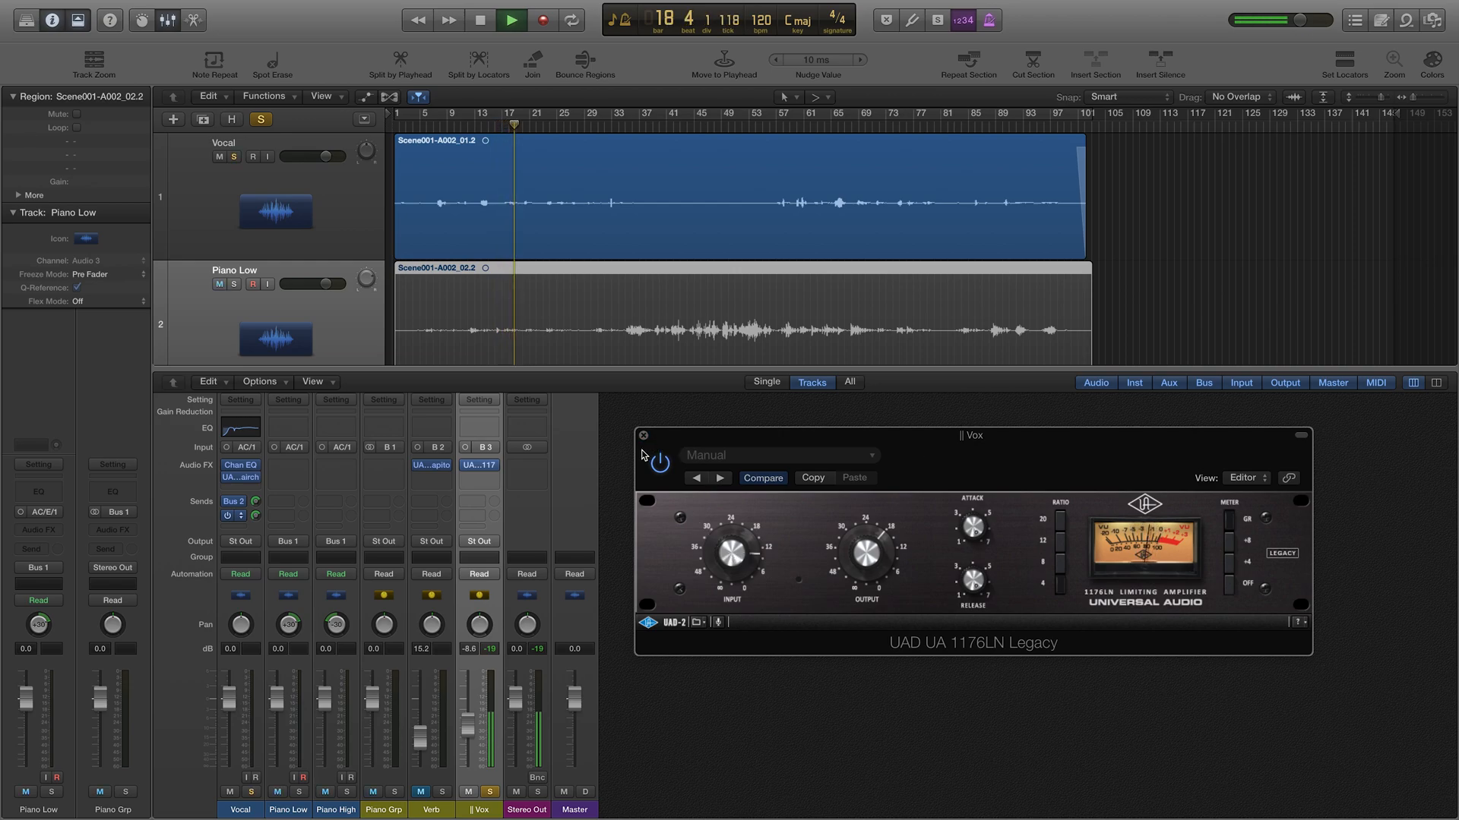
key(super+w)
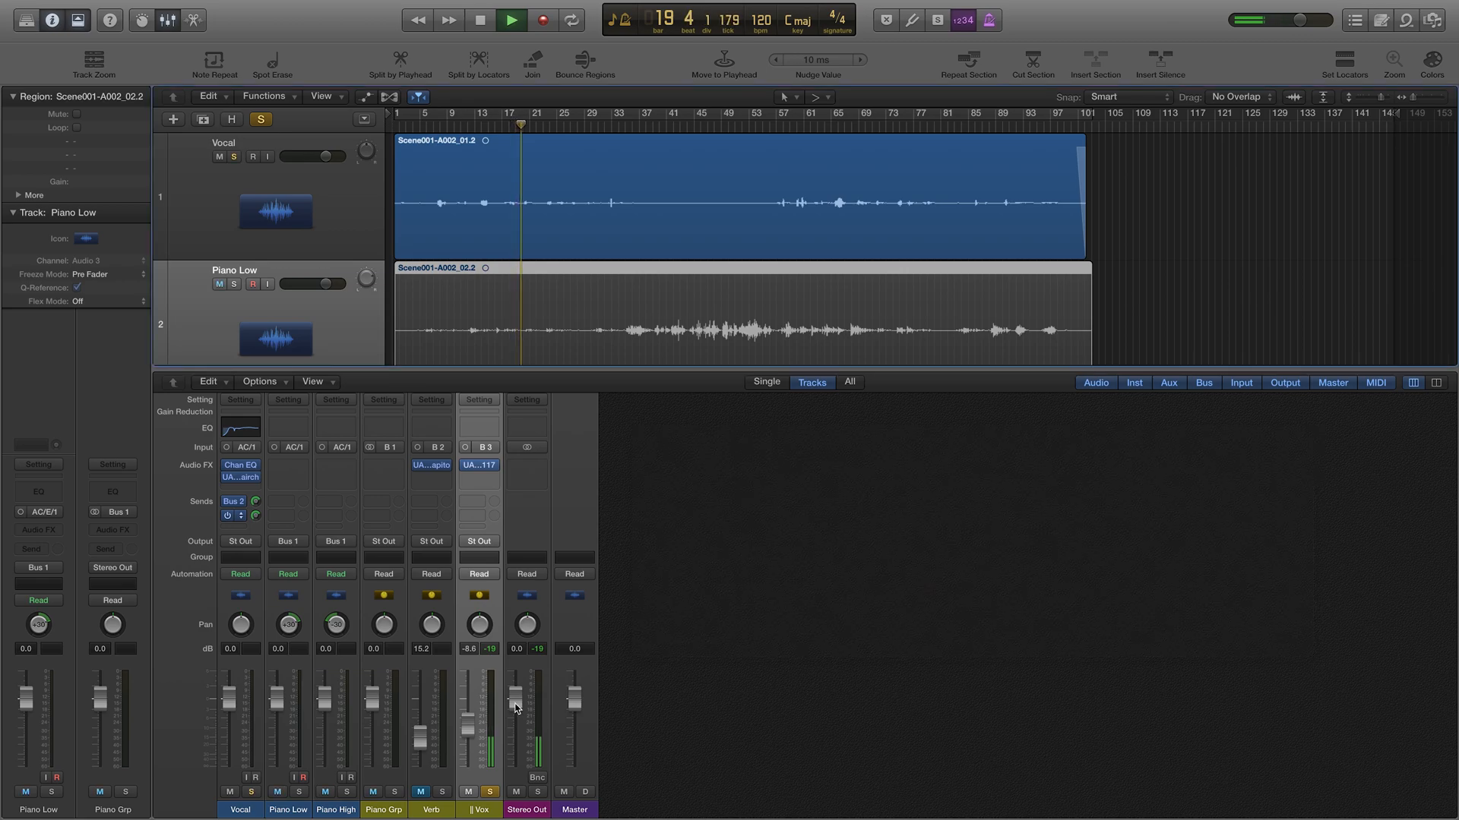
Step: Unsolo the Vox aux and rebalance its level to about -15.6 dB while listening
key(space)
click(493, 790)
drag(468, 727, 468, 769)
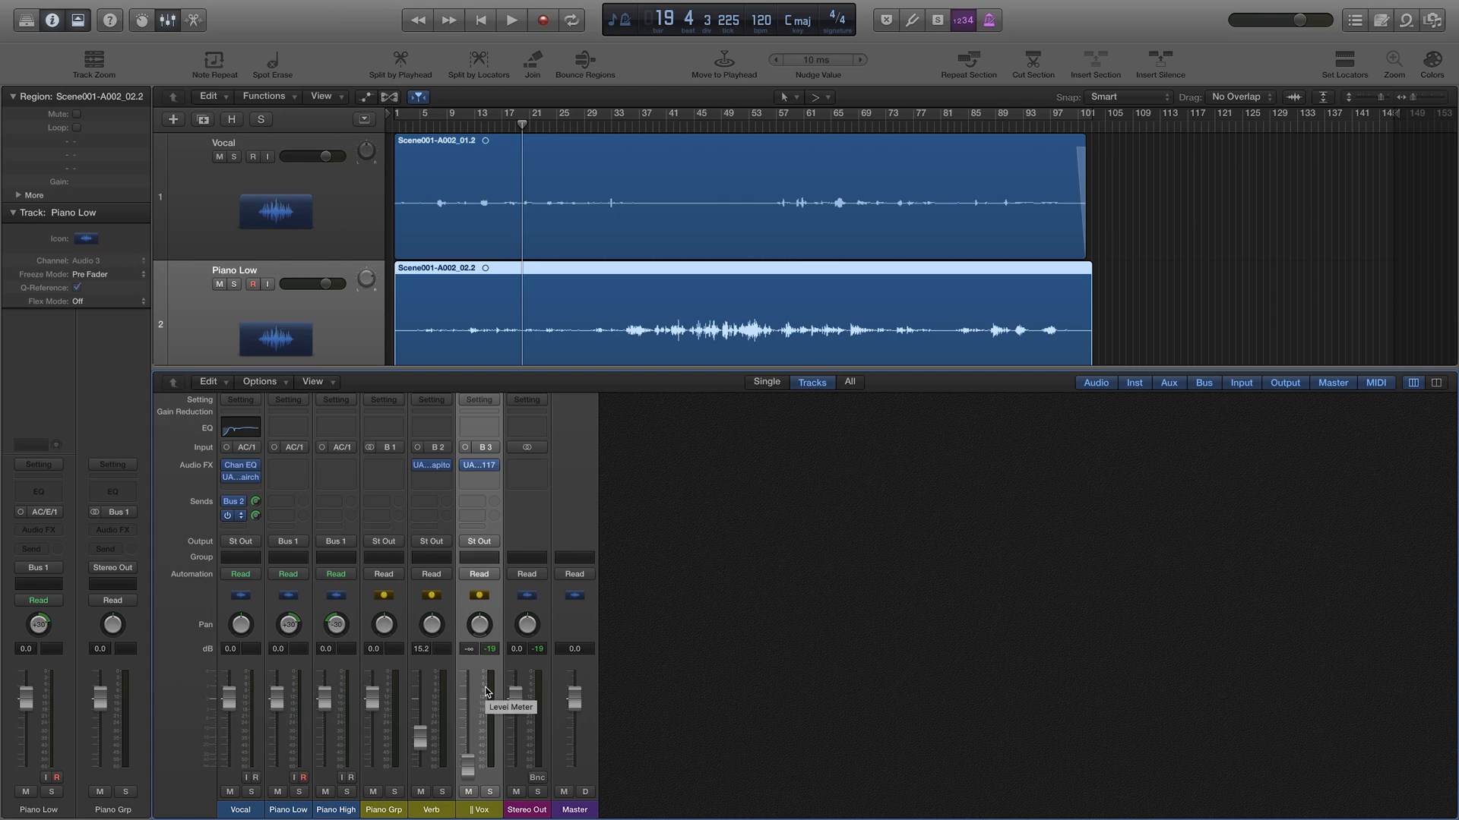
key(space)
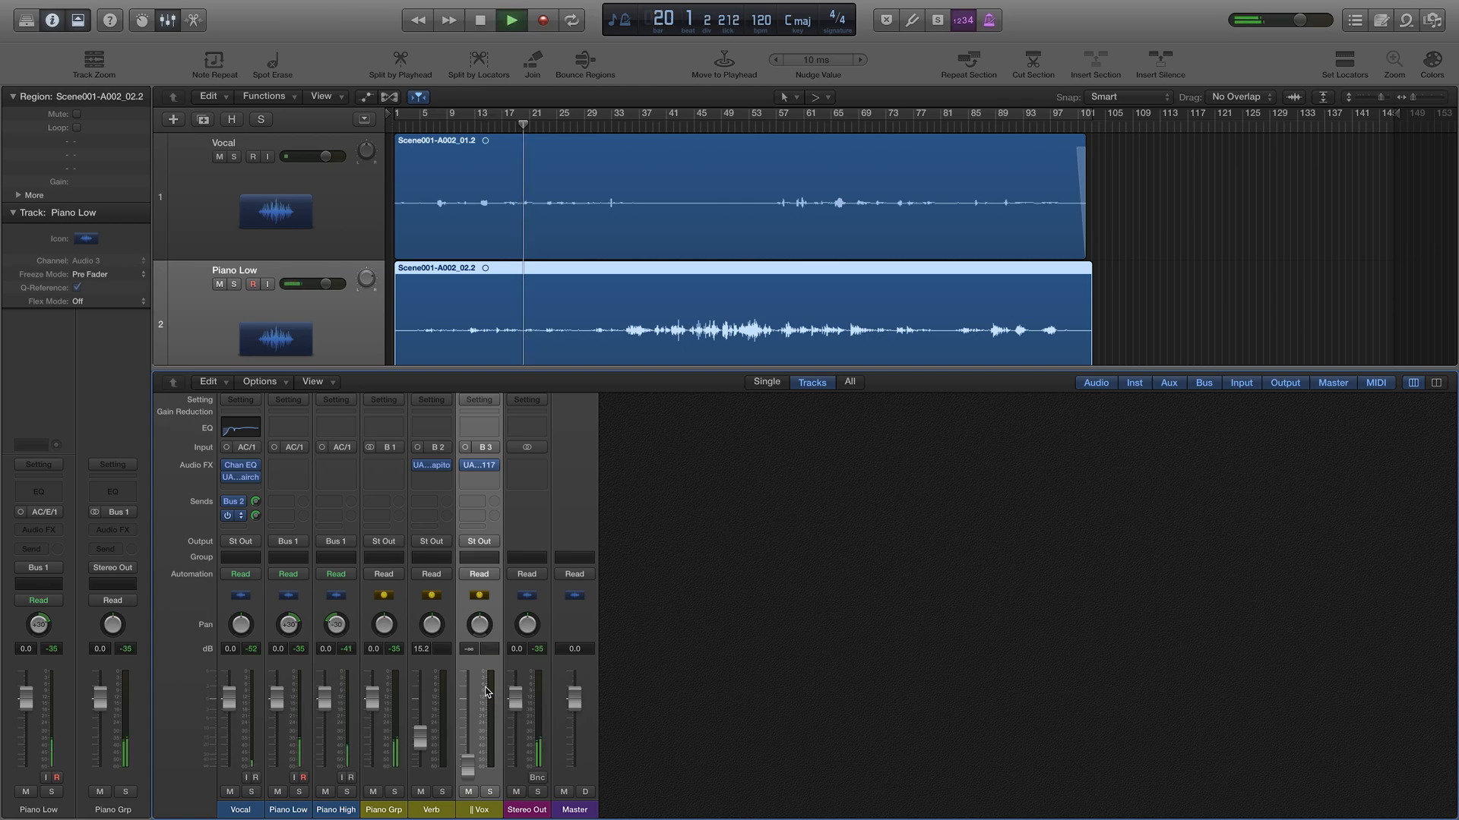
drag(481, 735, 481, 706)
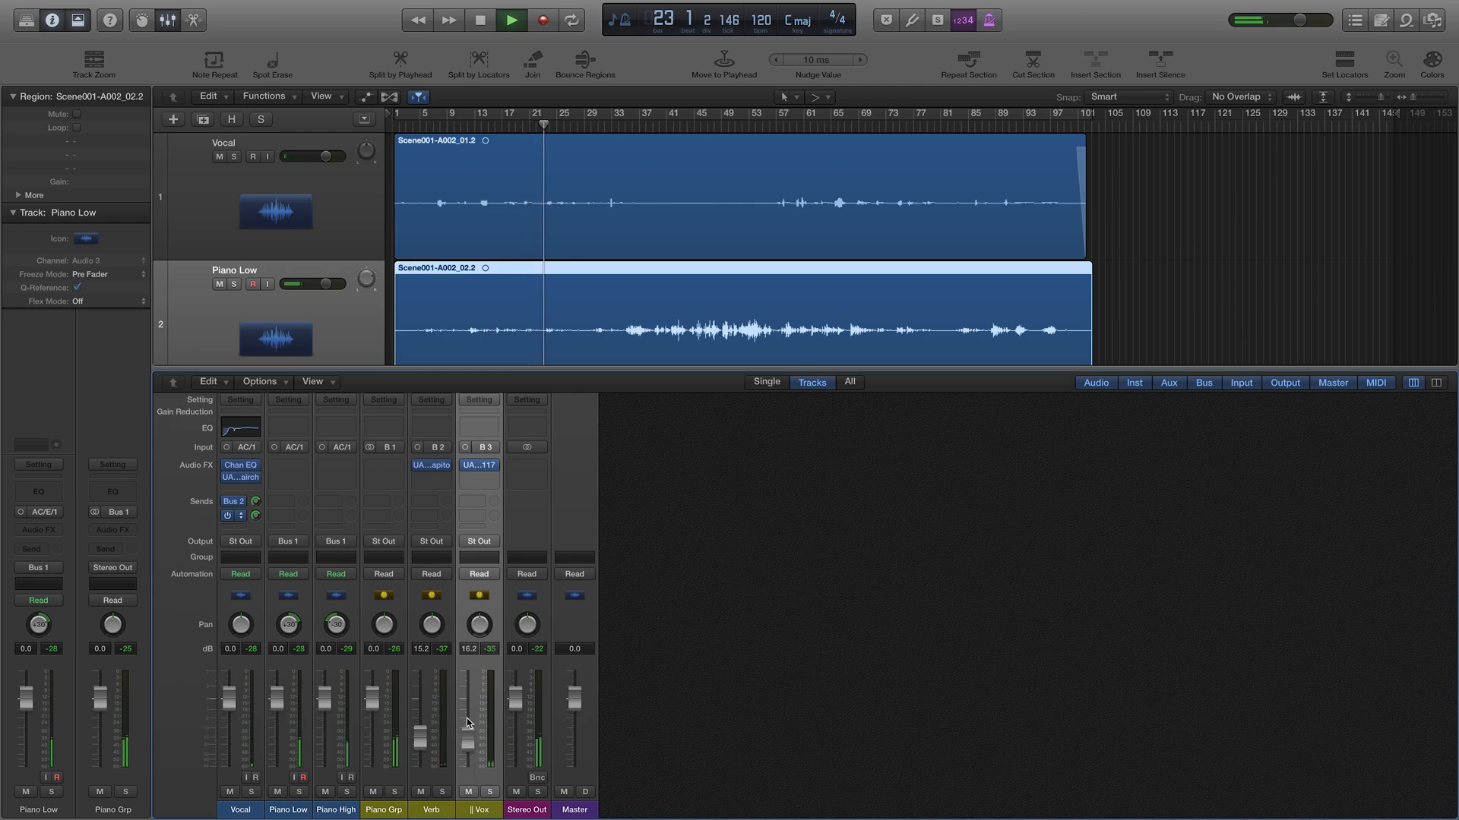
drag(481, 706, 468, 732)
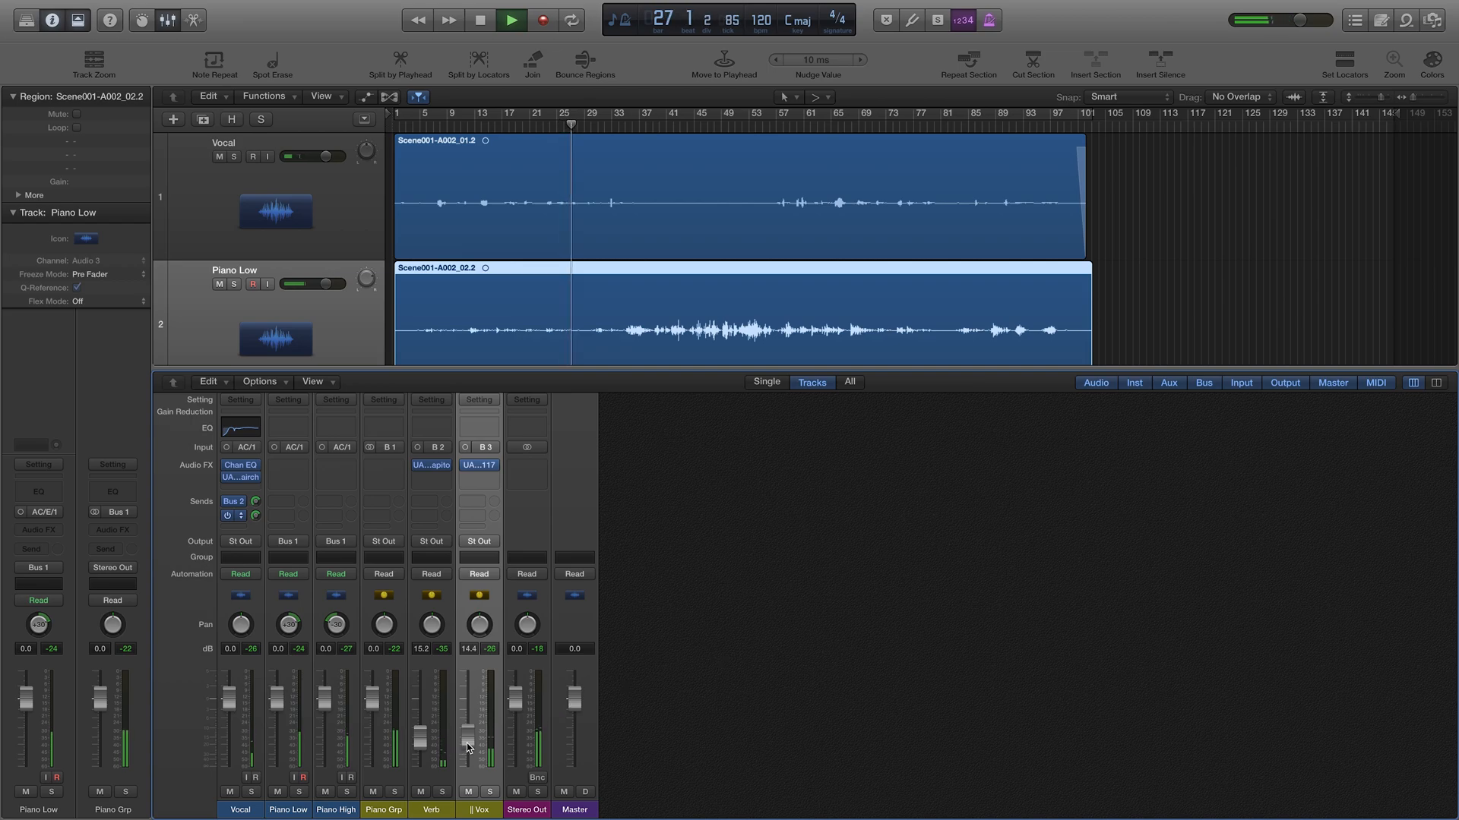
drag(468, 742, 468, 744)
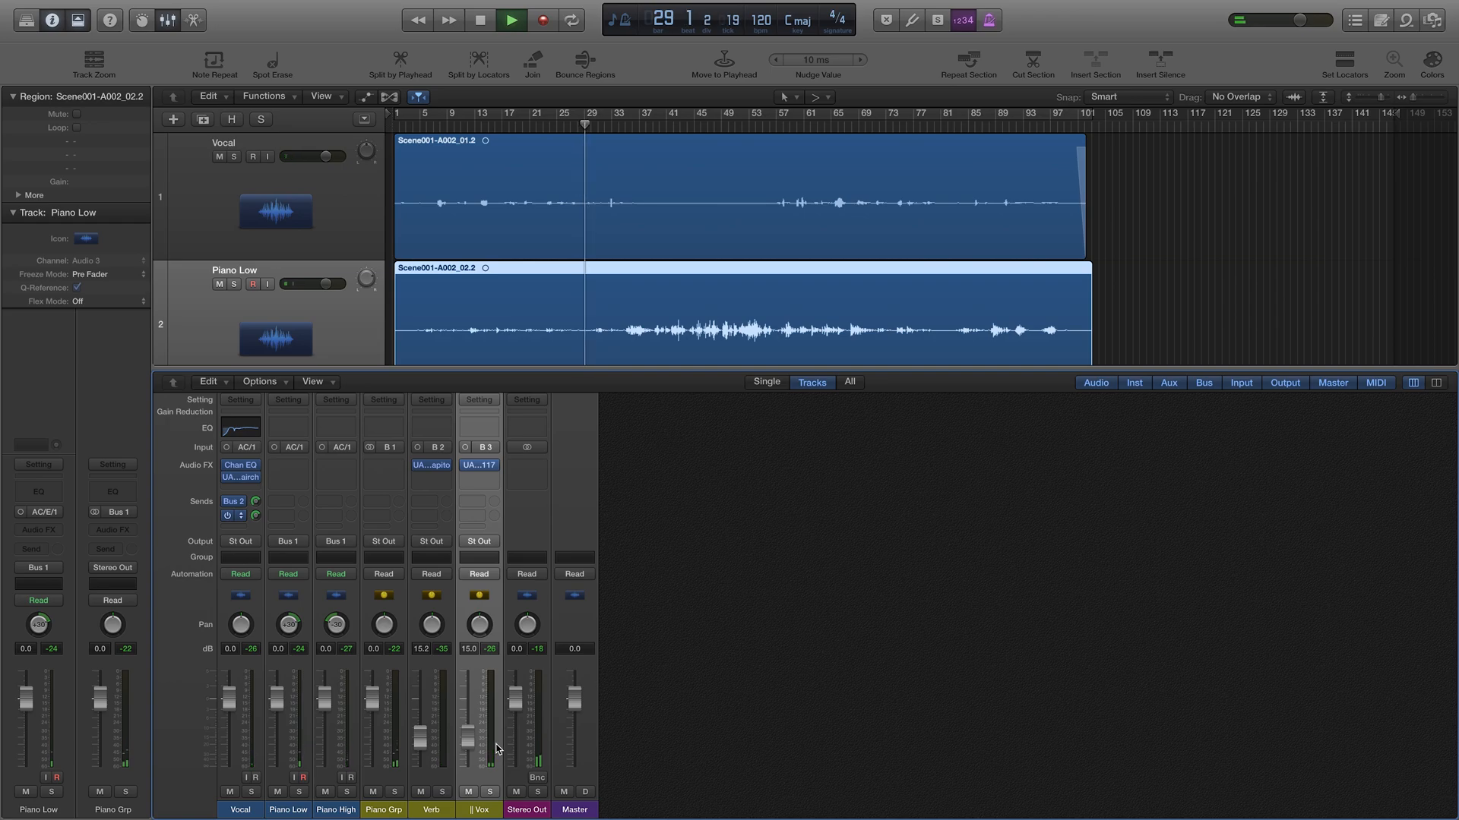
drag(468, 745, 469, 746)
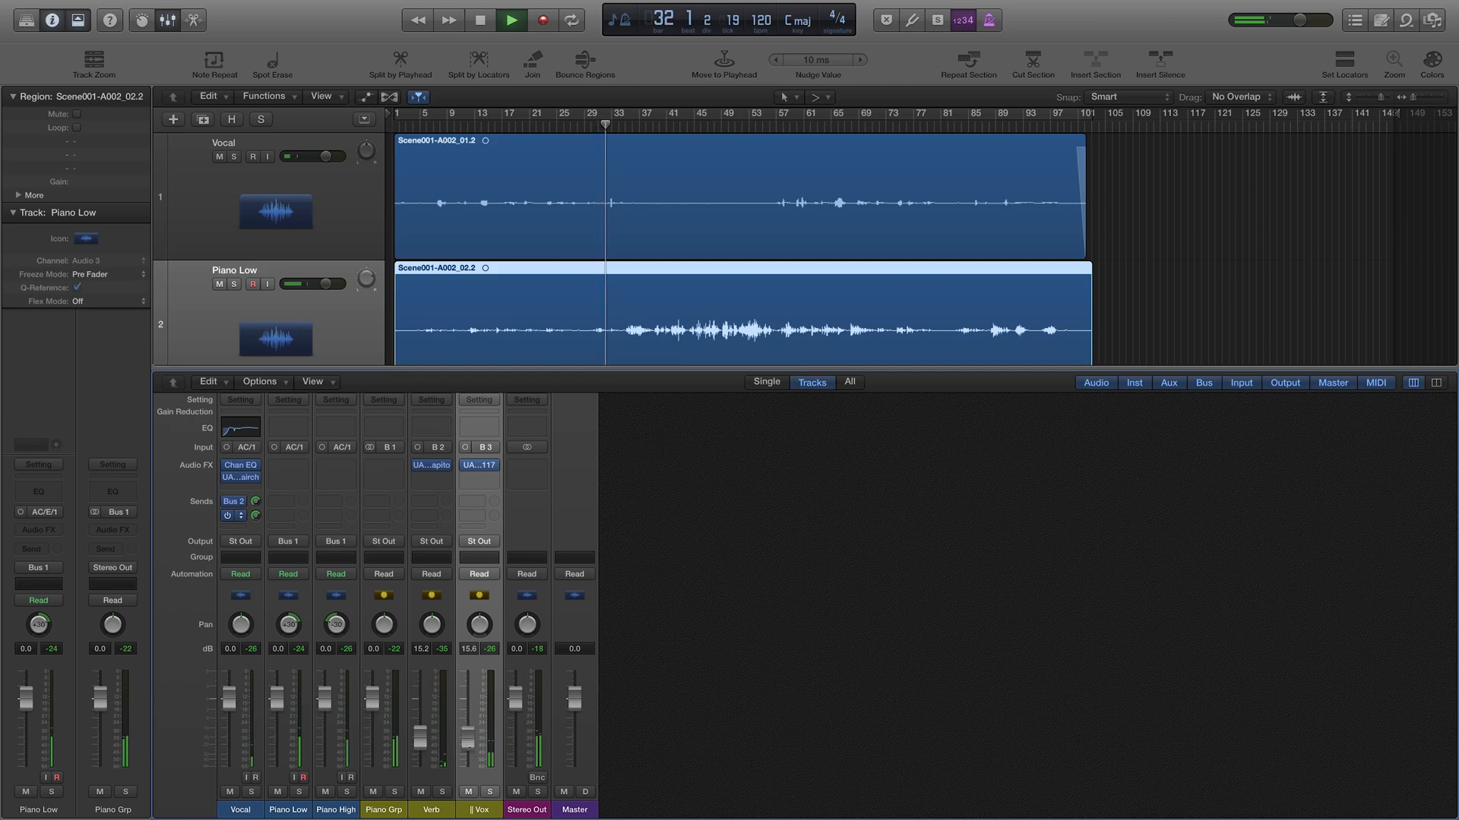
drag(470, 747, 469, 748)
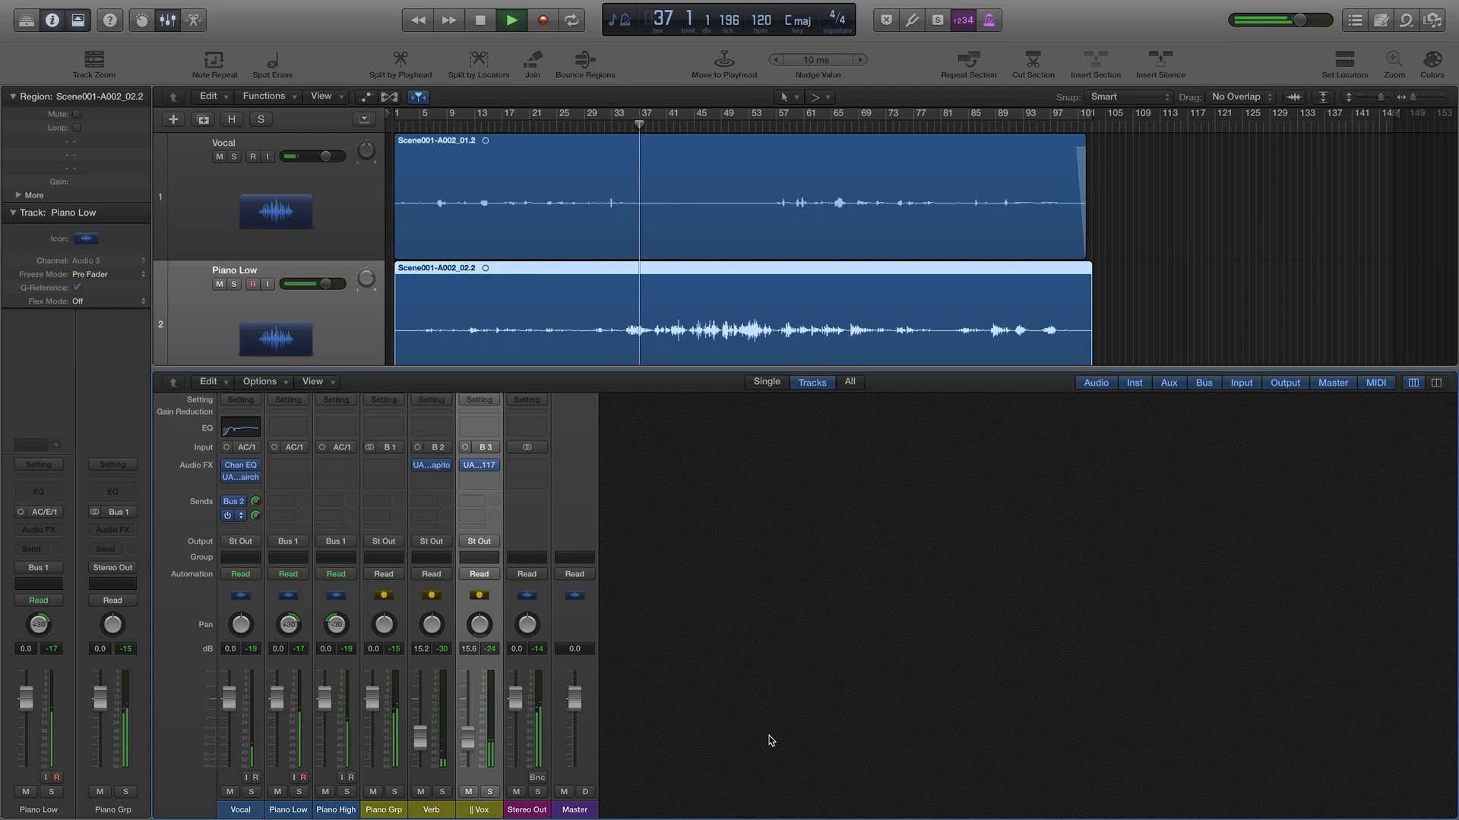
key(space)
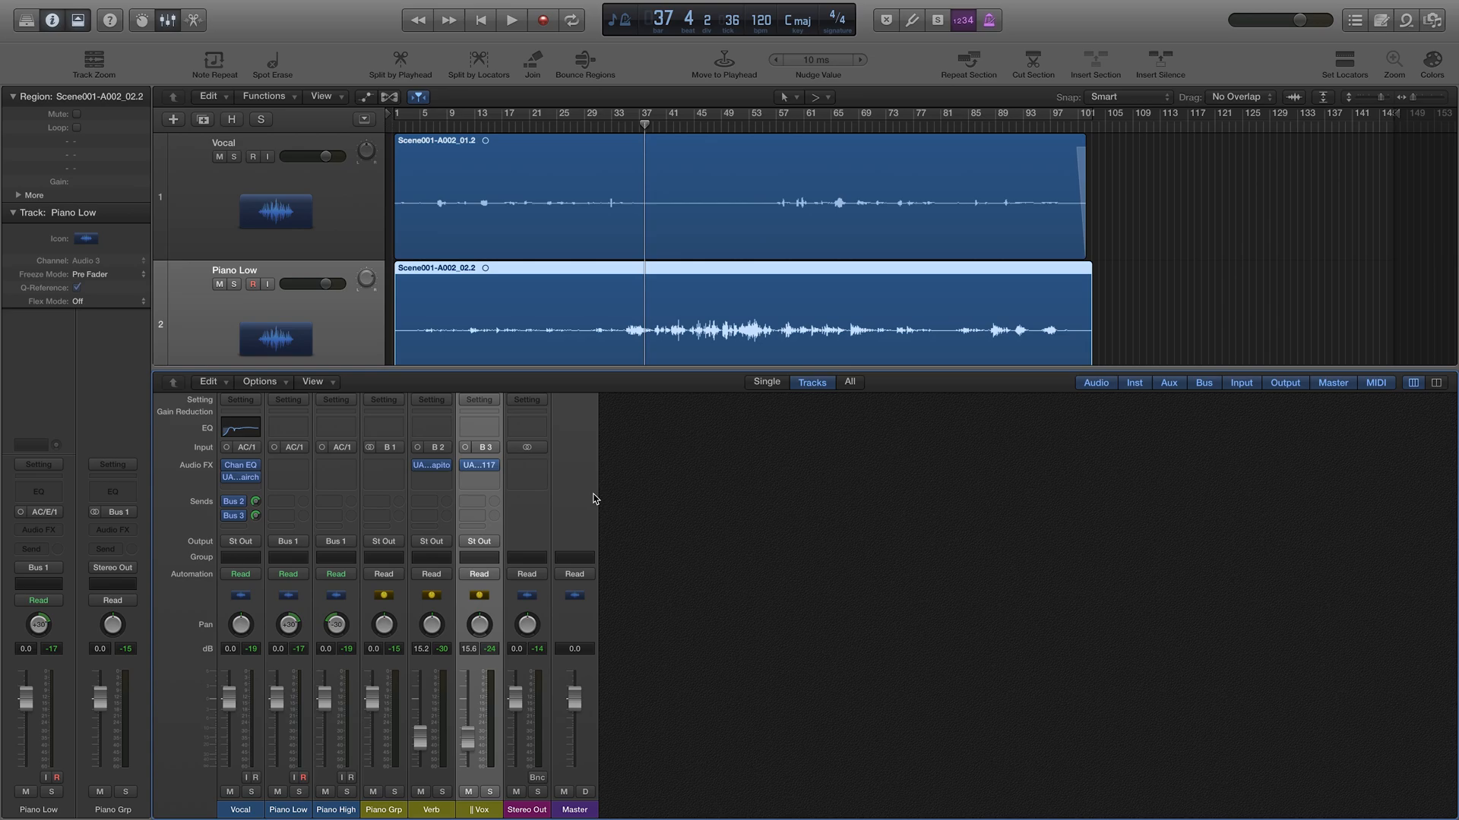
Step: Insert a Channel EQ on Stereo Out with its low cut at 40 Hz, then close it
click(528, 465)
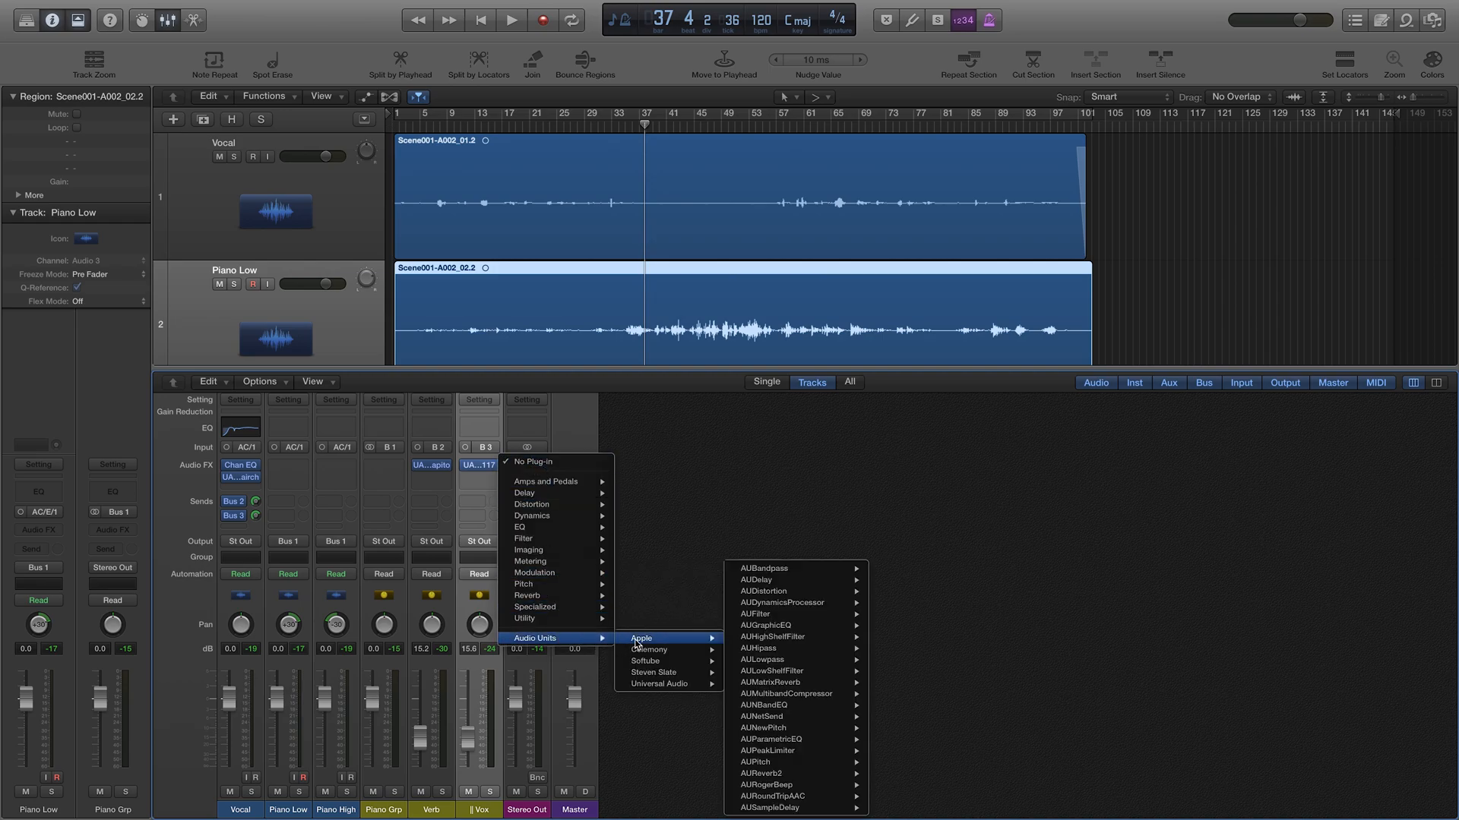
click(733, 435)
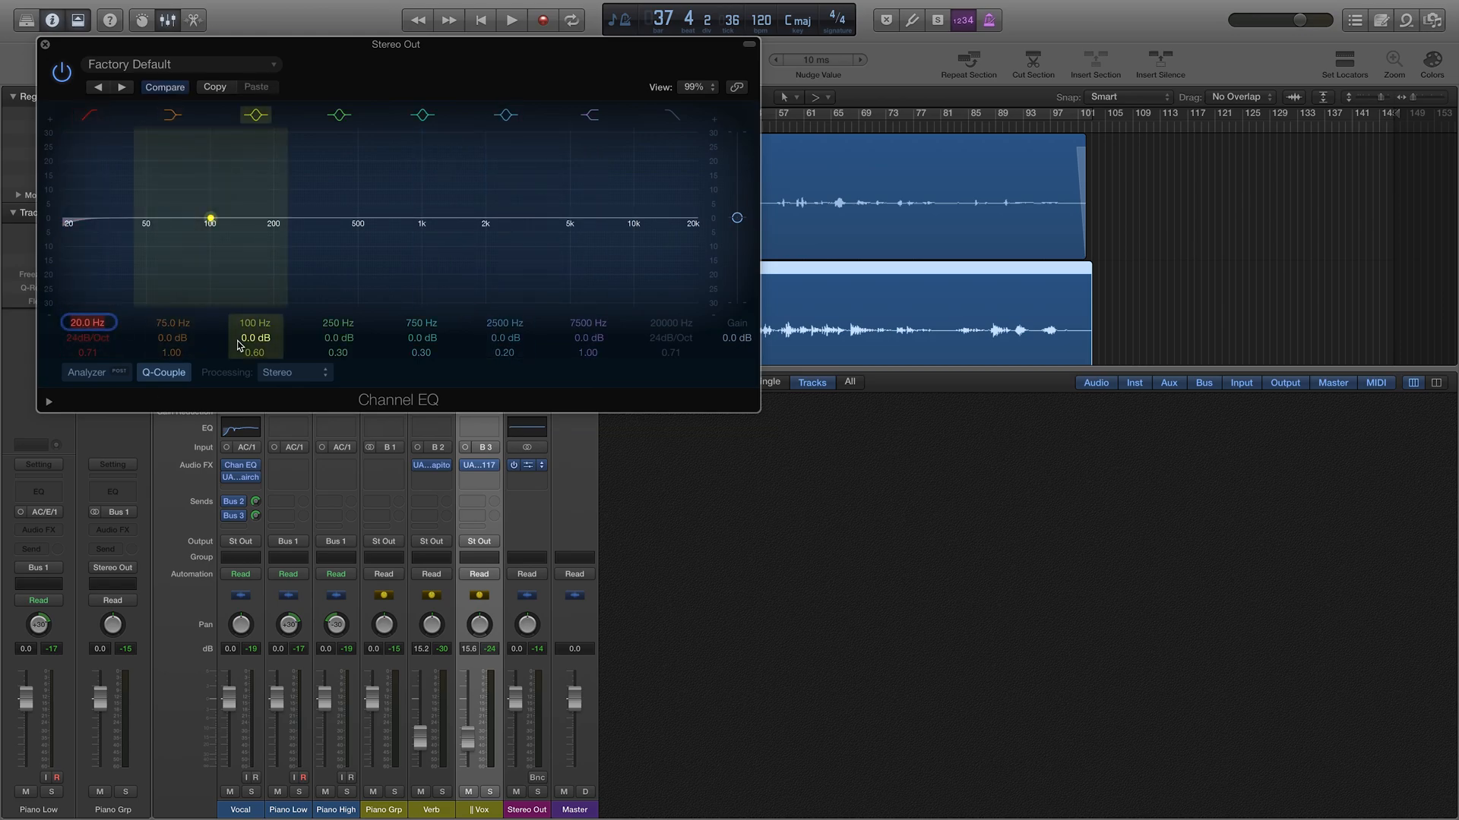
text(40)
key(Return)
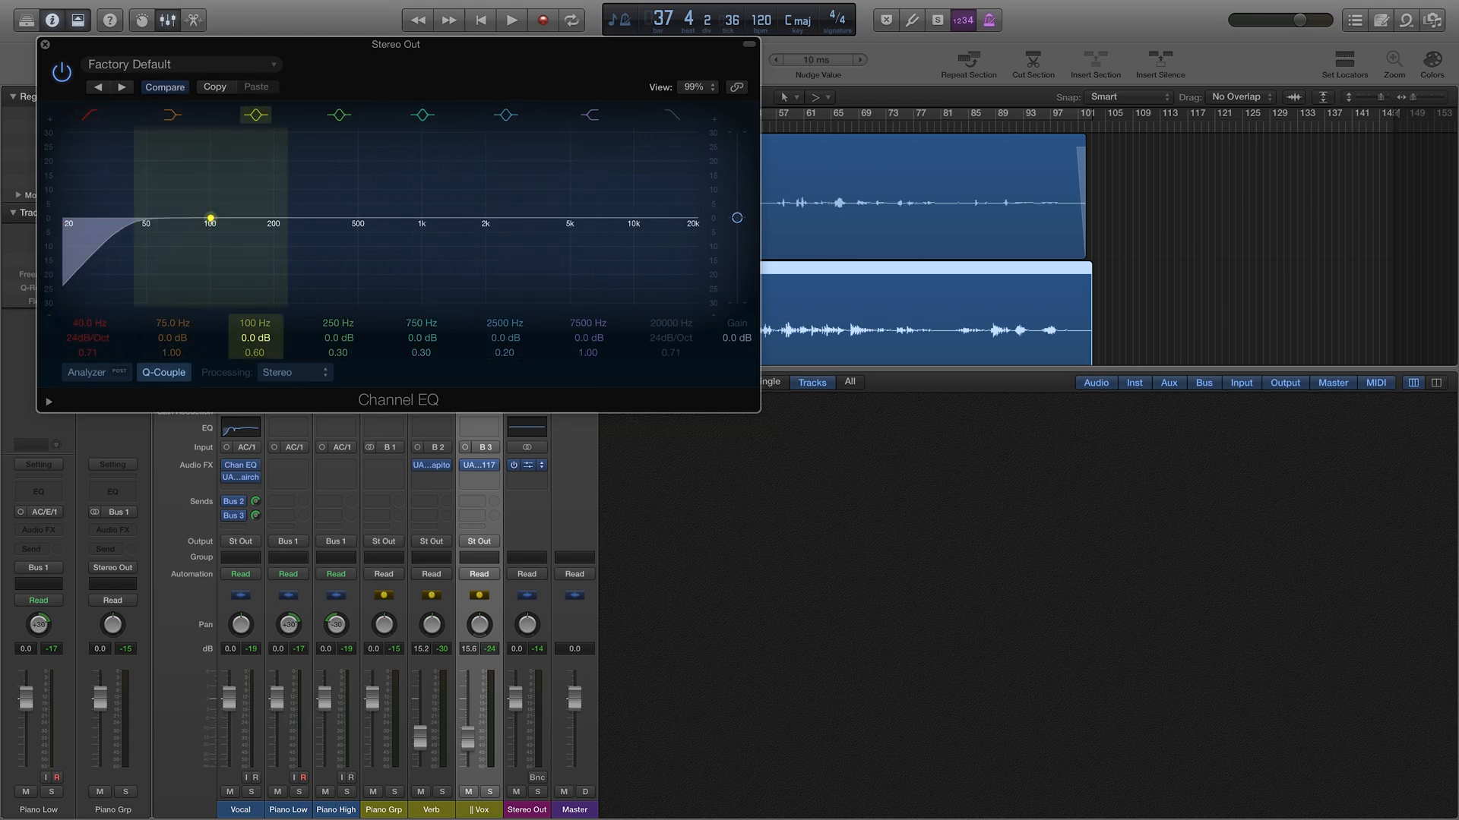
click(45, 45)
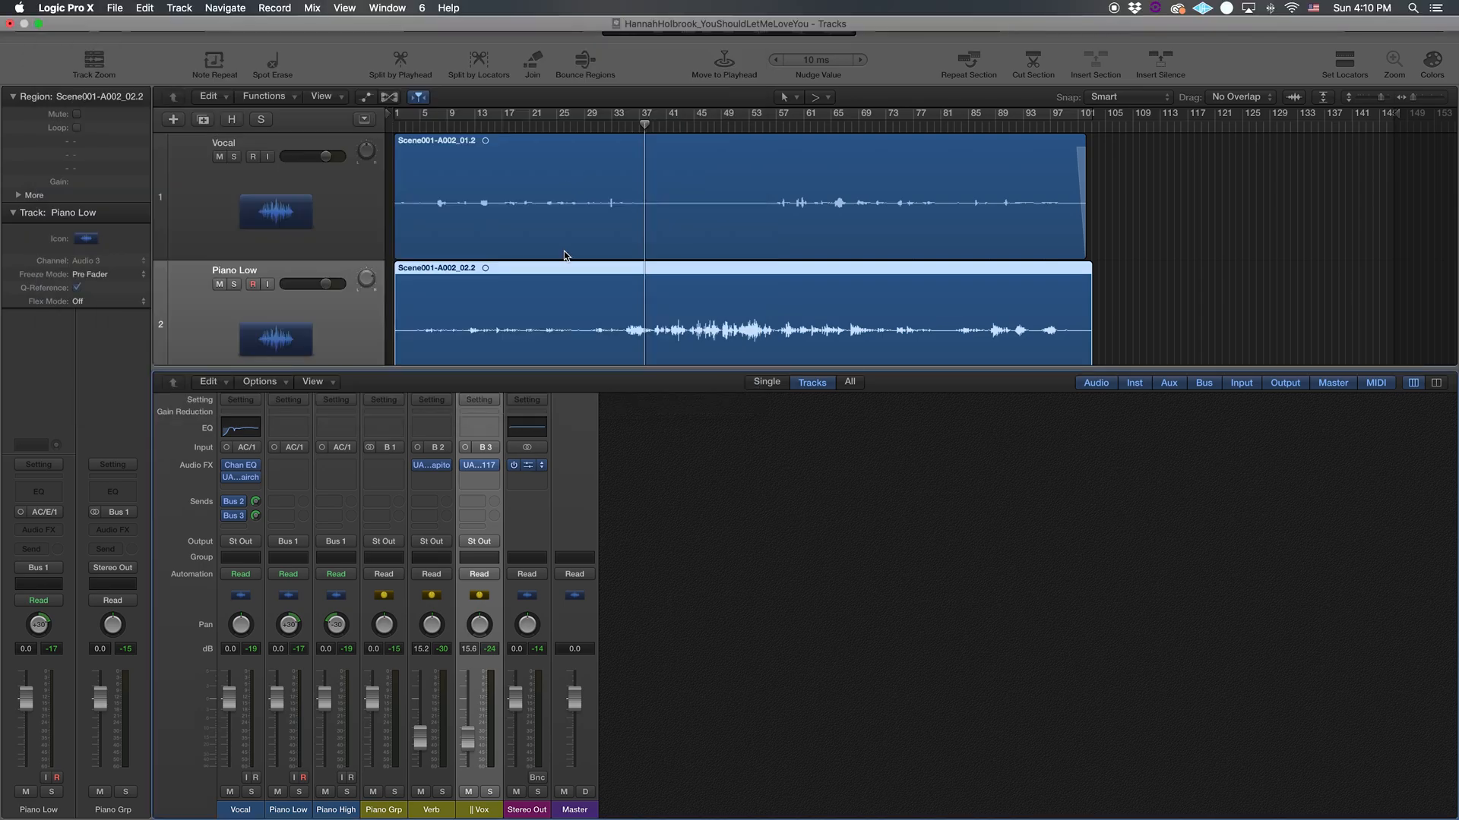
Step: Insert the UAD Studer A800 in the next Stereo Out slot after the Channel EQ
click(532, 478)
mouse_move(611, 651)
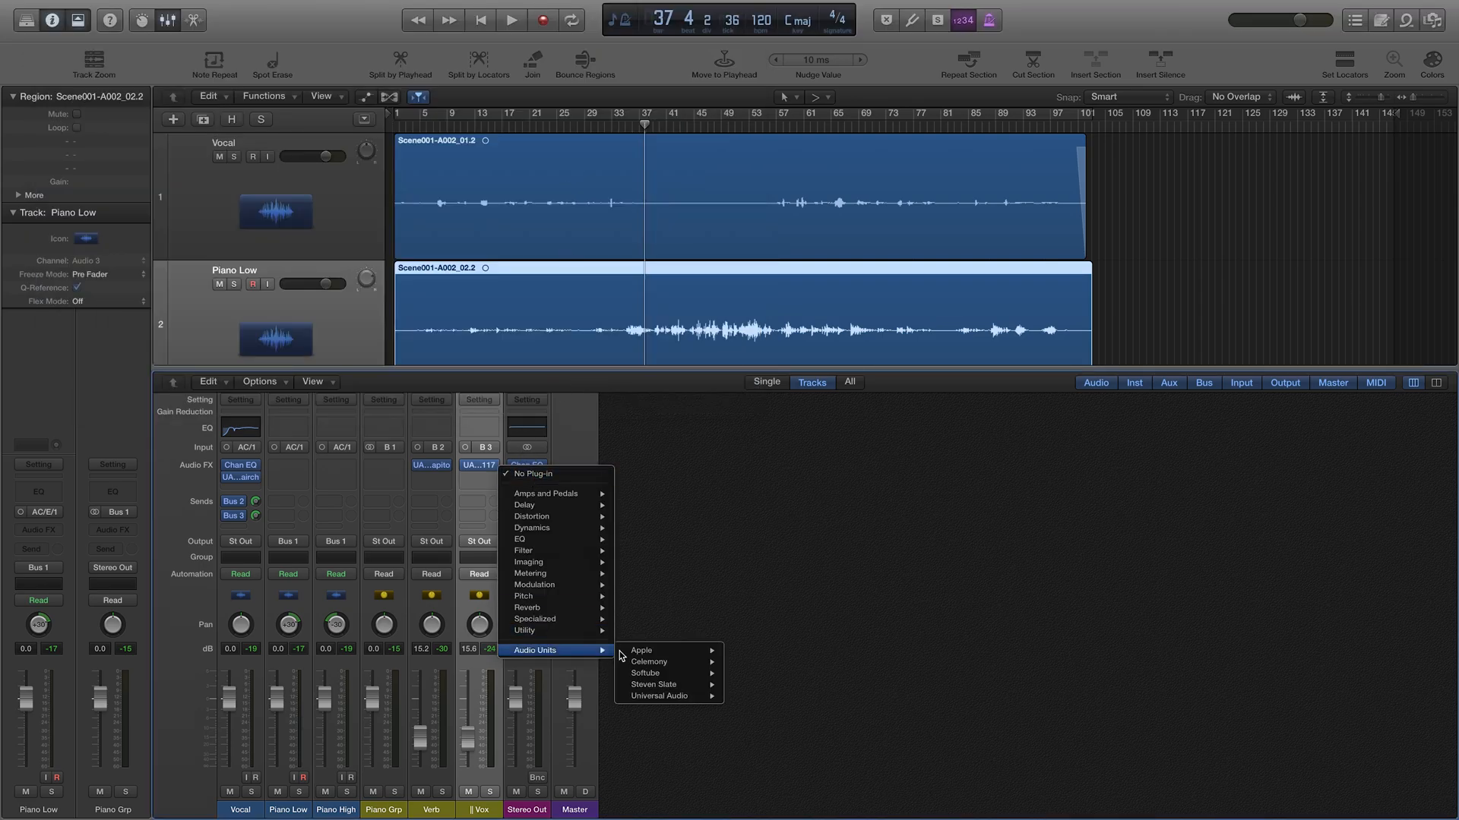
mouse_move(667, 696)
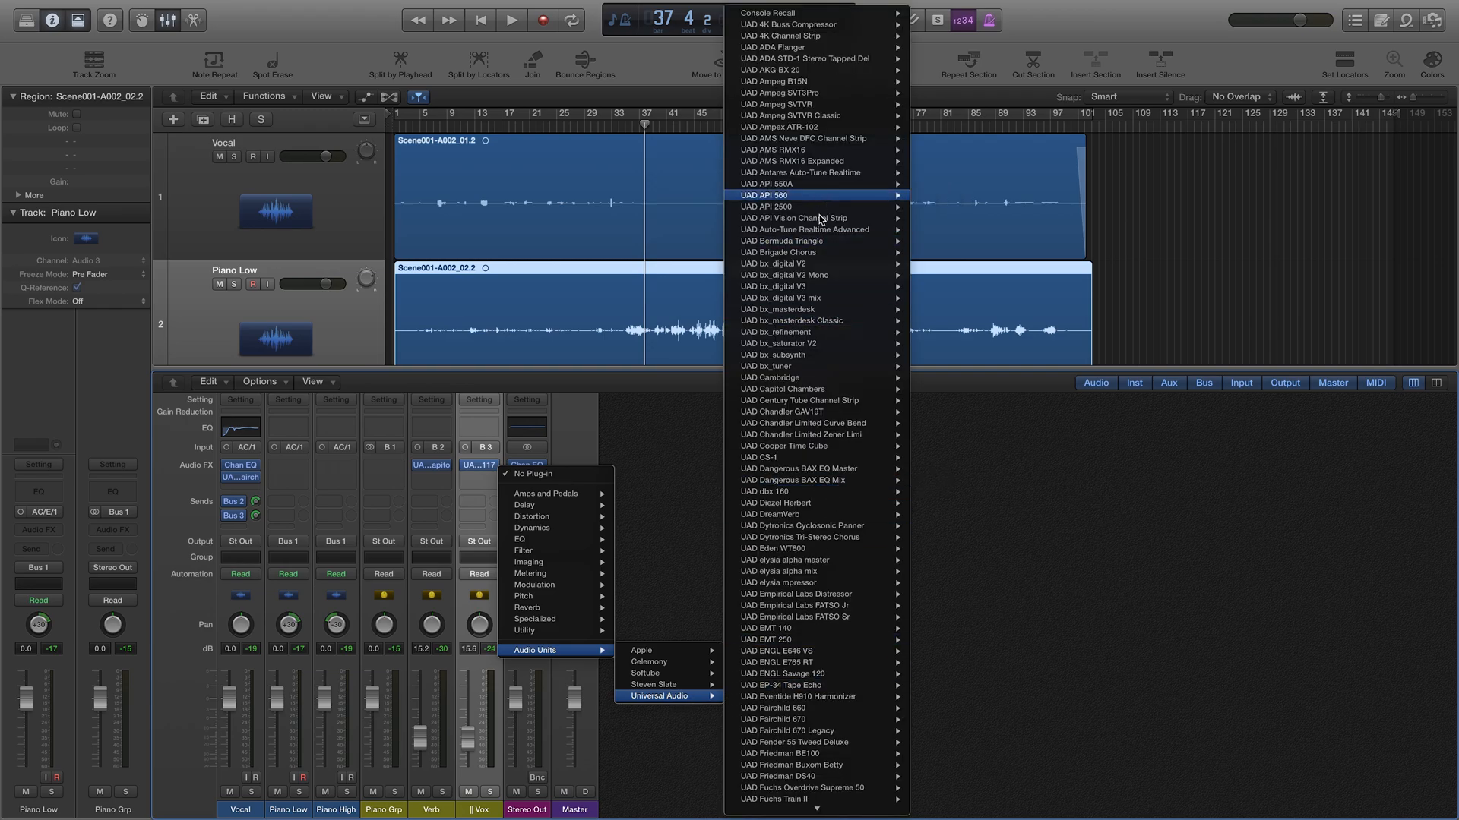
scroll(821, 220, down, 15)
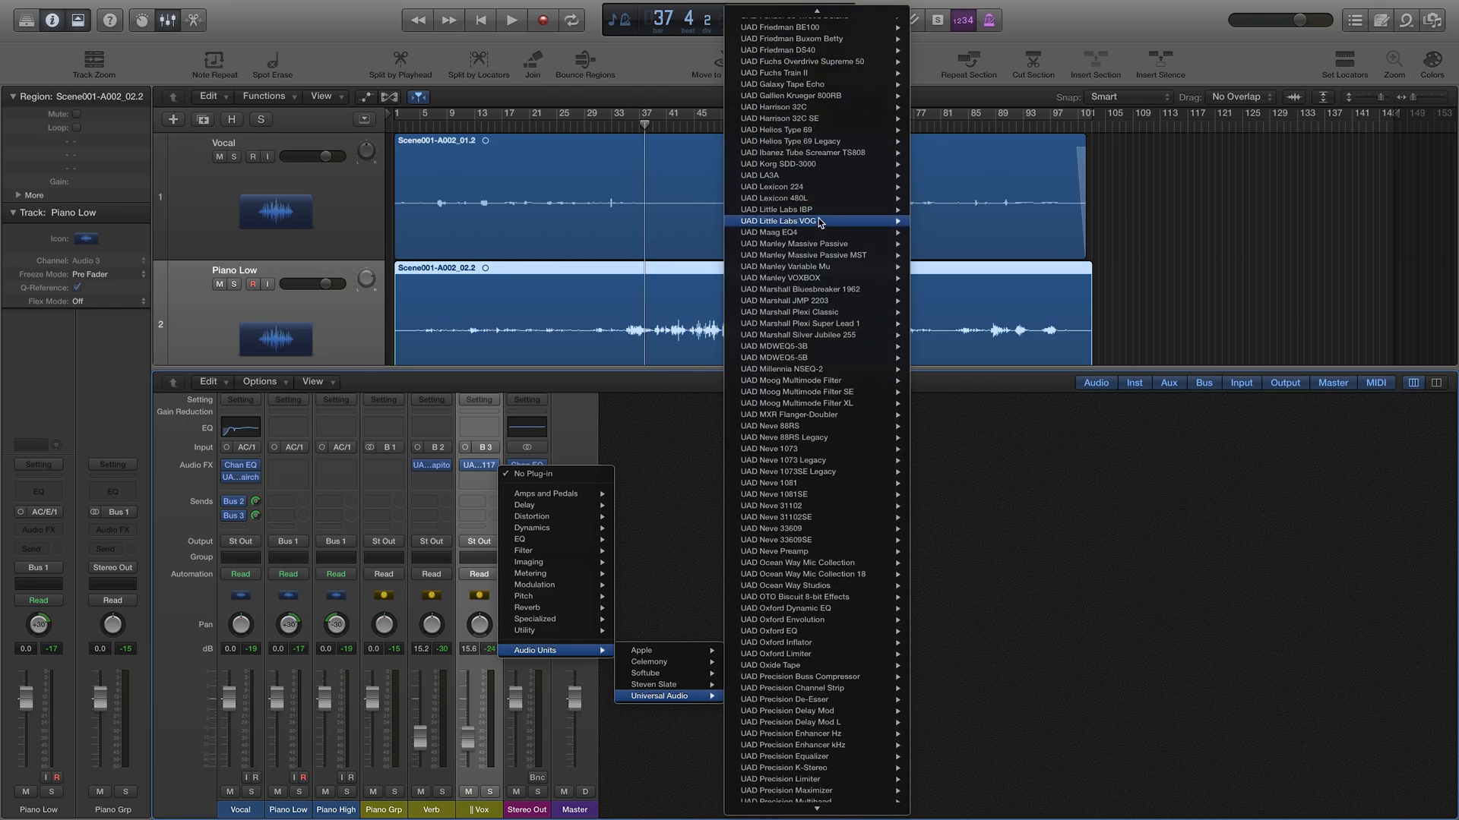
scroll(820, 222, down, 15)
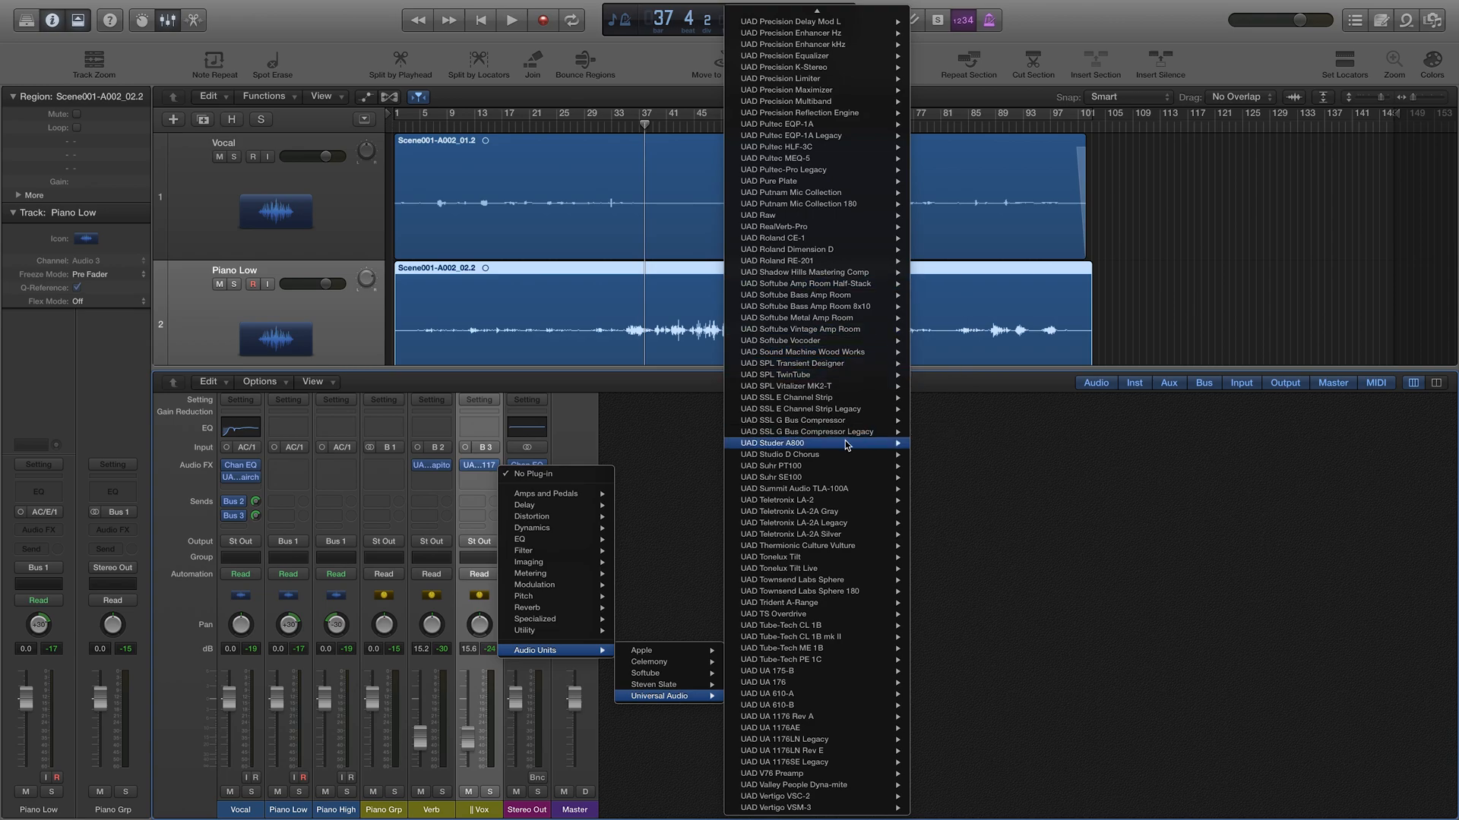
click(104, 417)
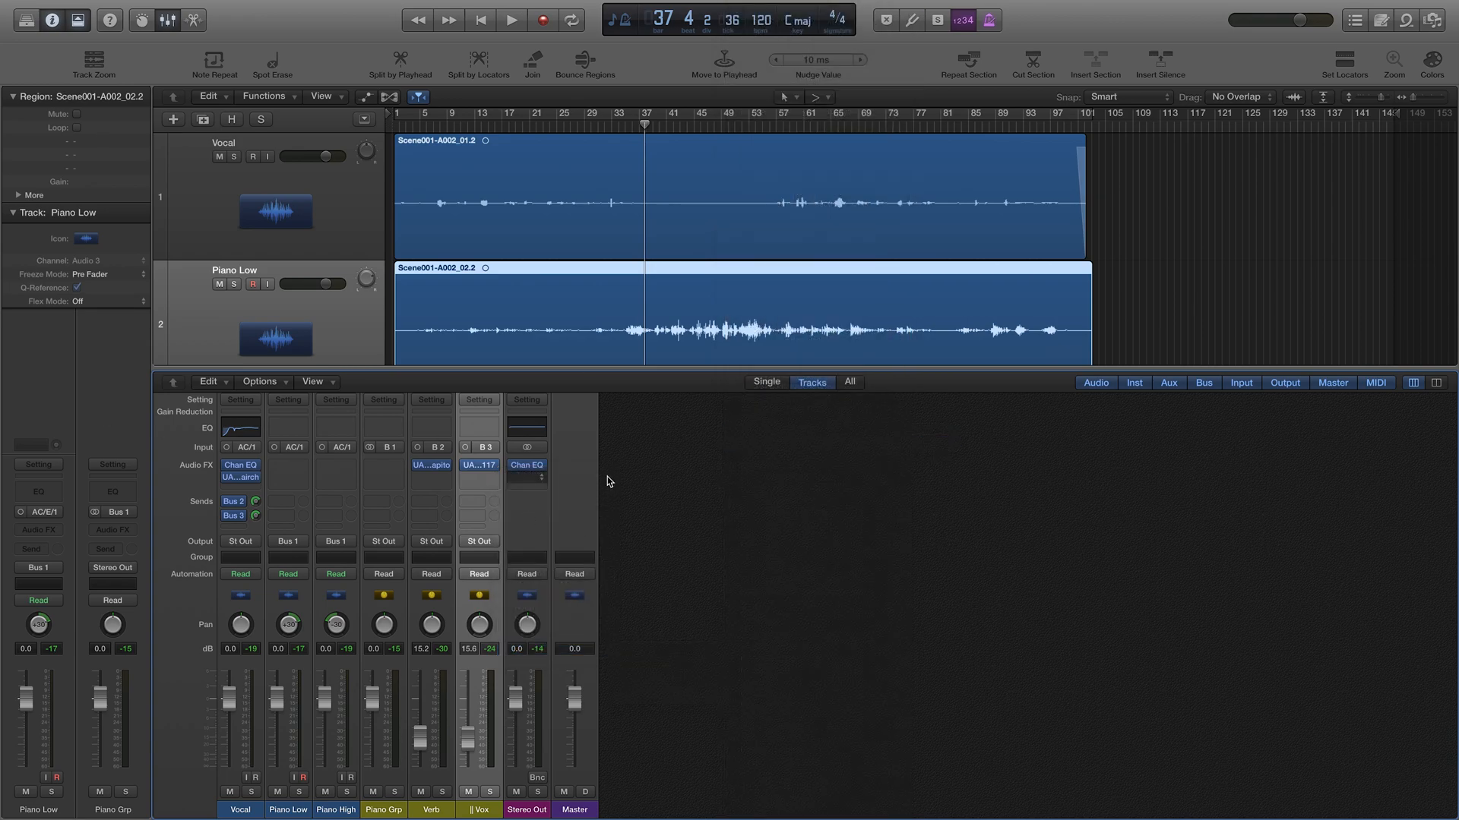
Step: Load the Studer's Jazz-30IPS 900 +3 factory preset and start playback
drag(274, 50, 891, 222)
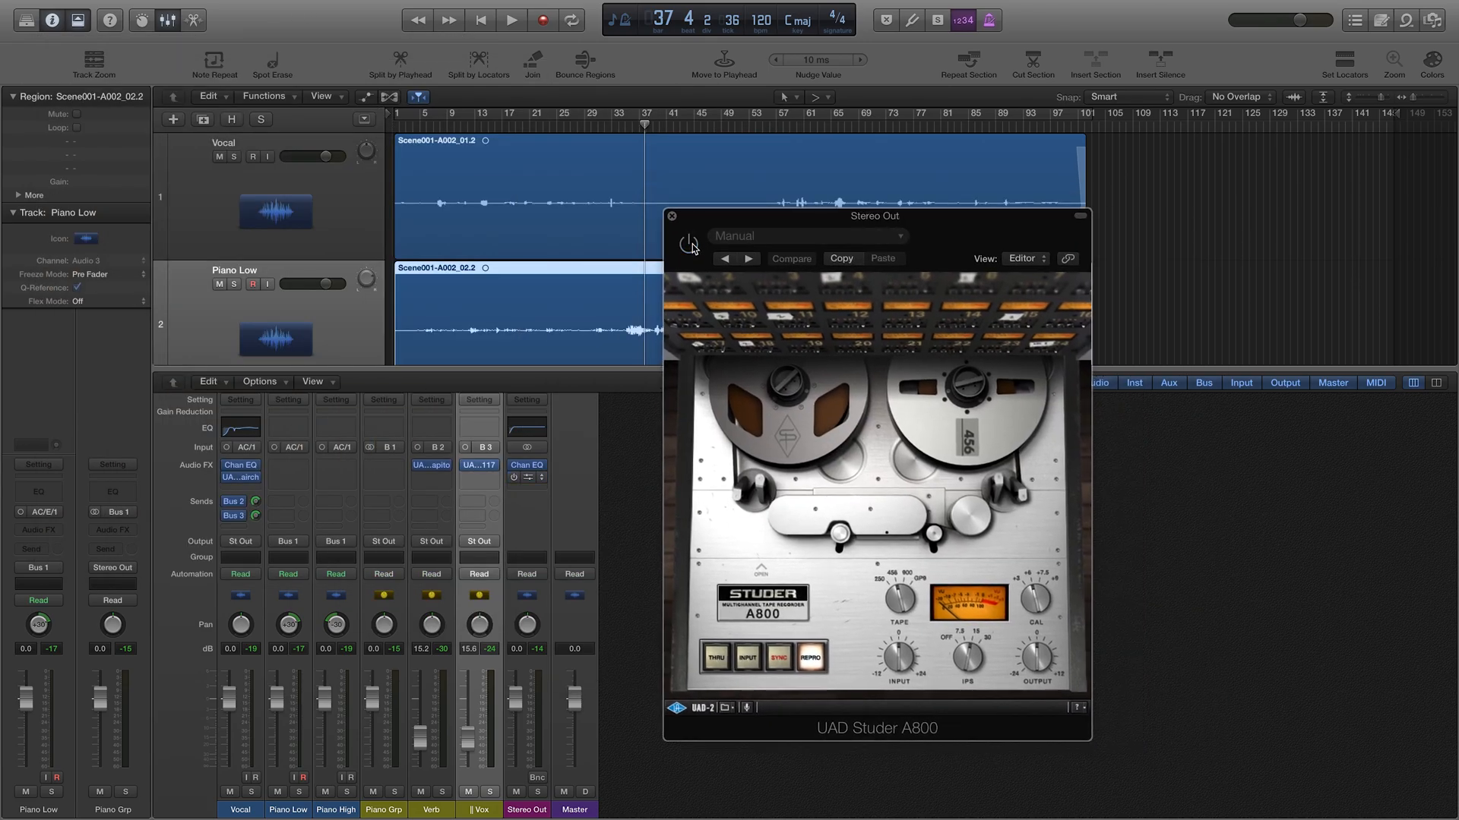
click(824, 237)
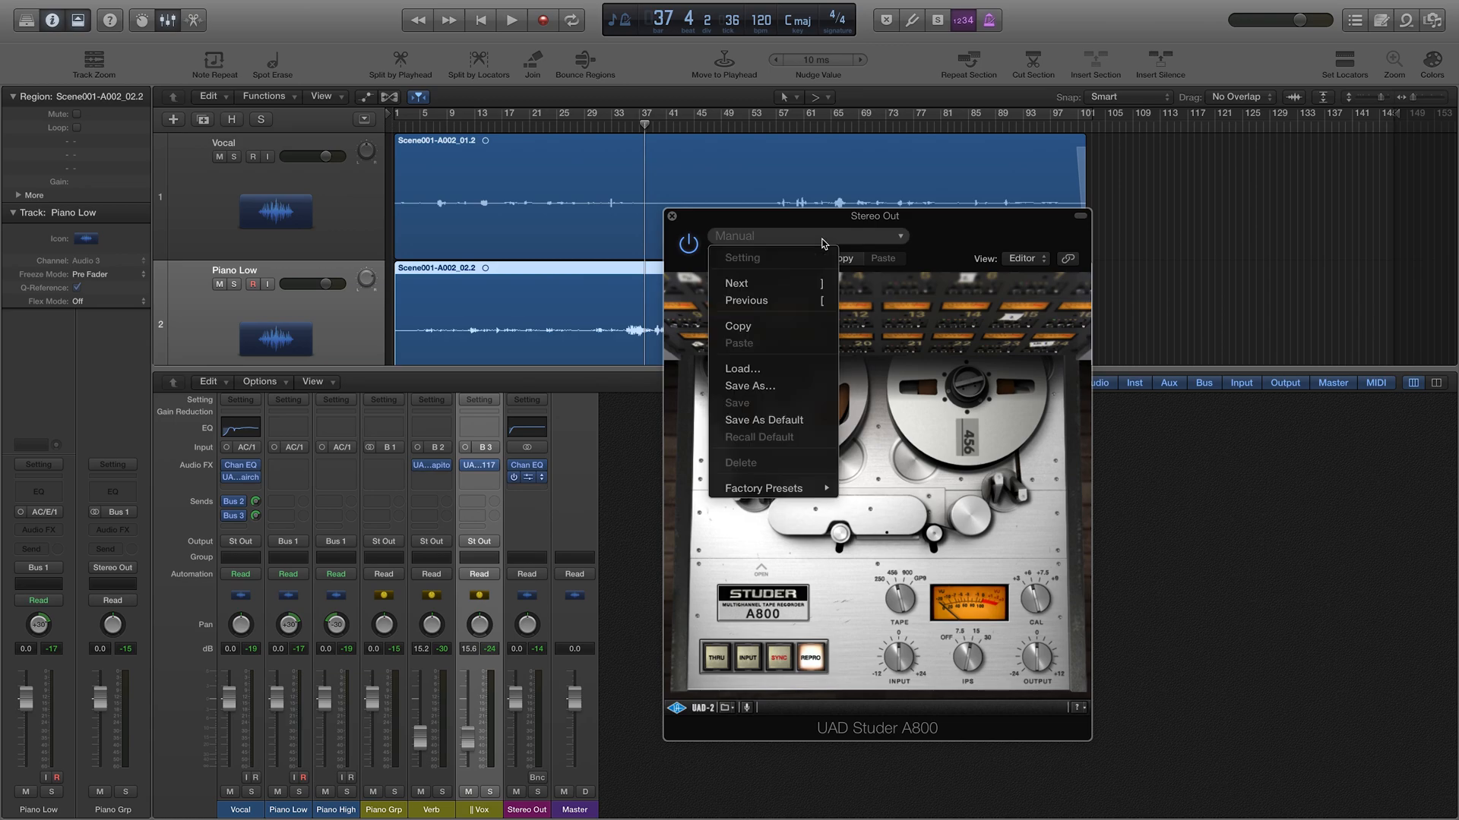
mouse_move(784, 488)
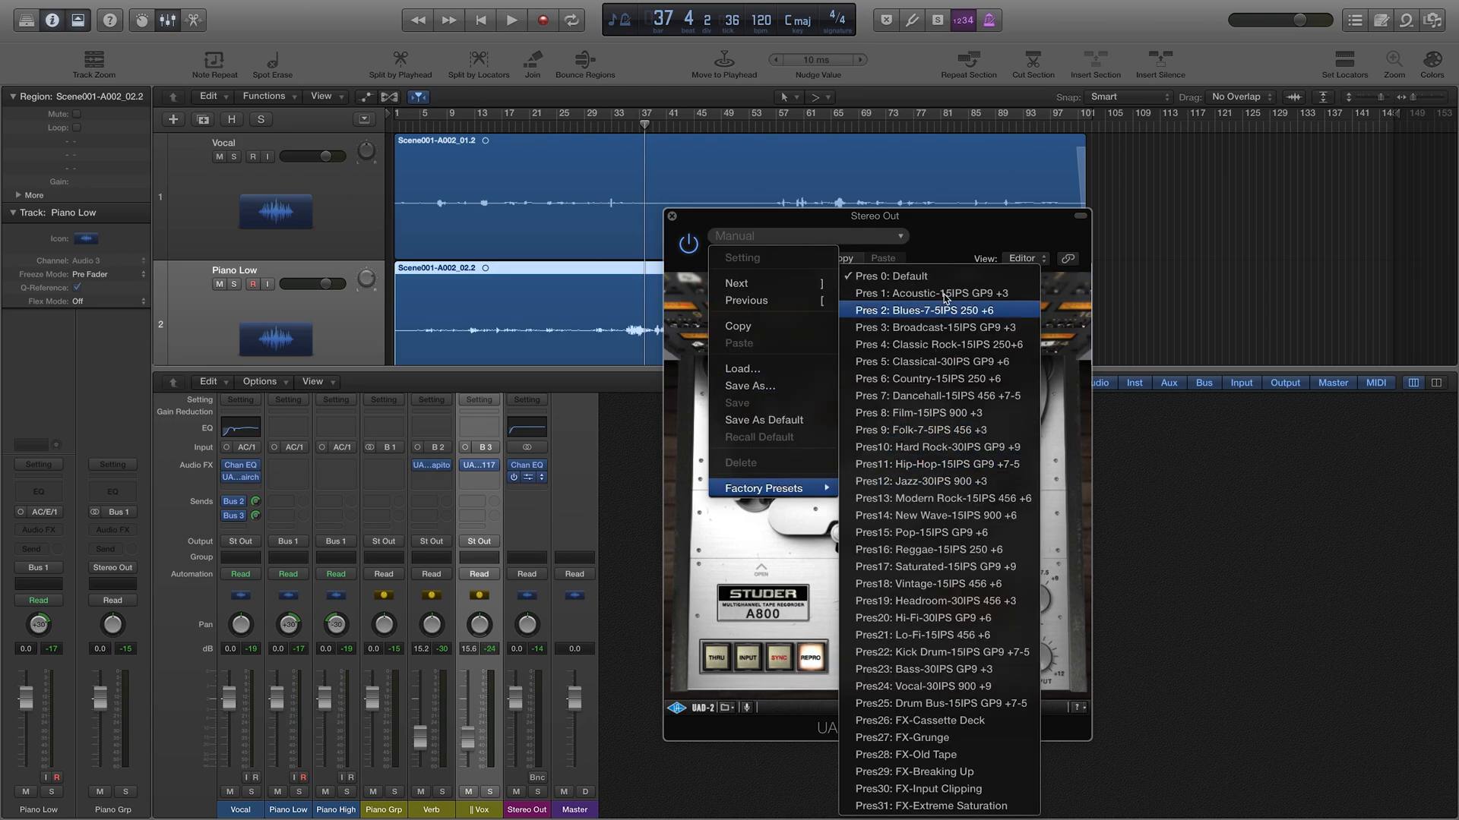
click(953, 483)
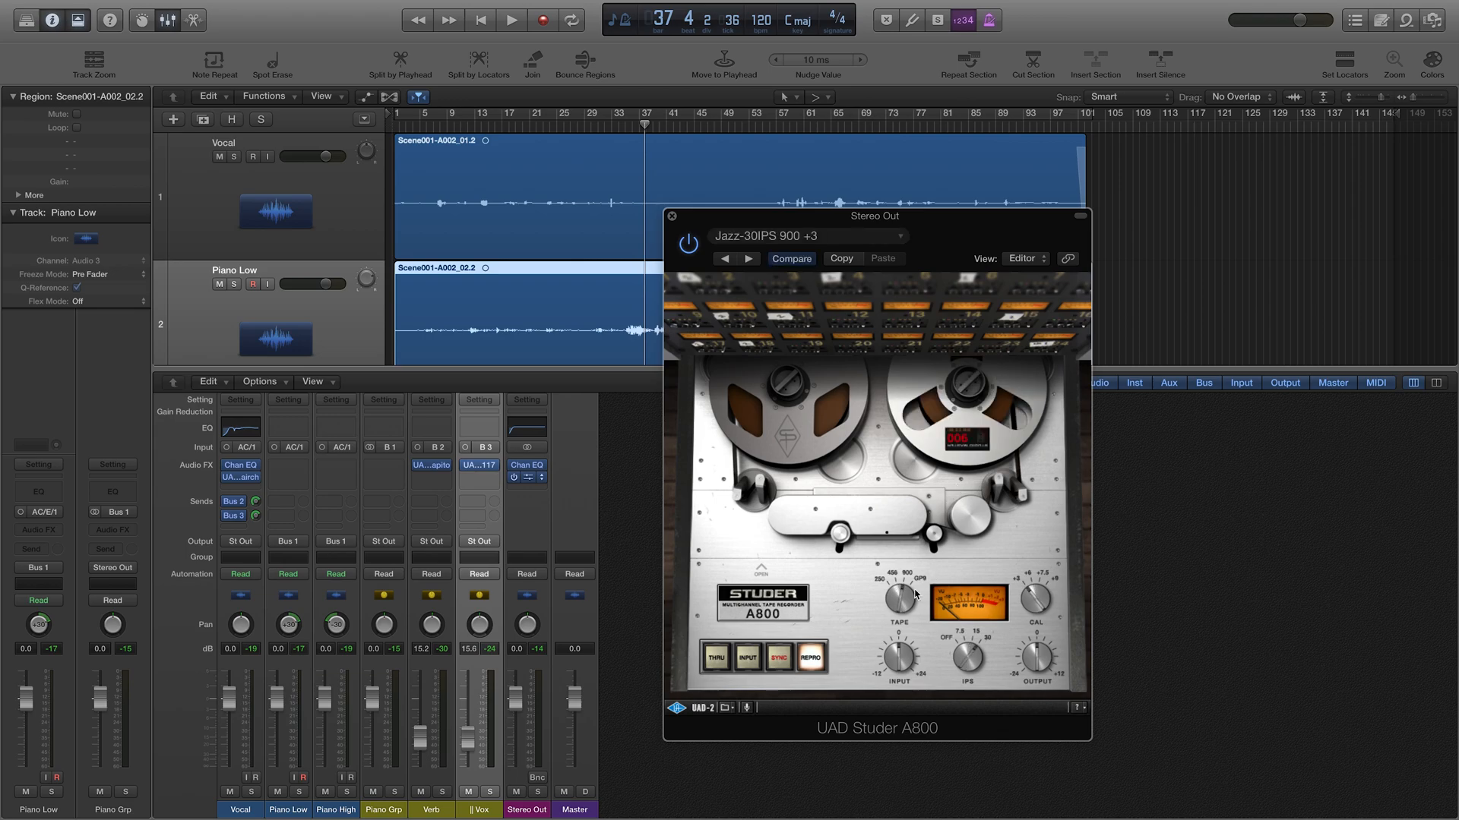
key(space)
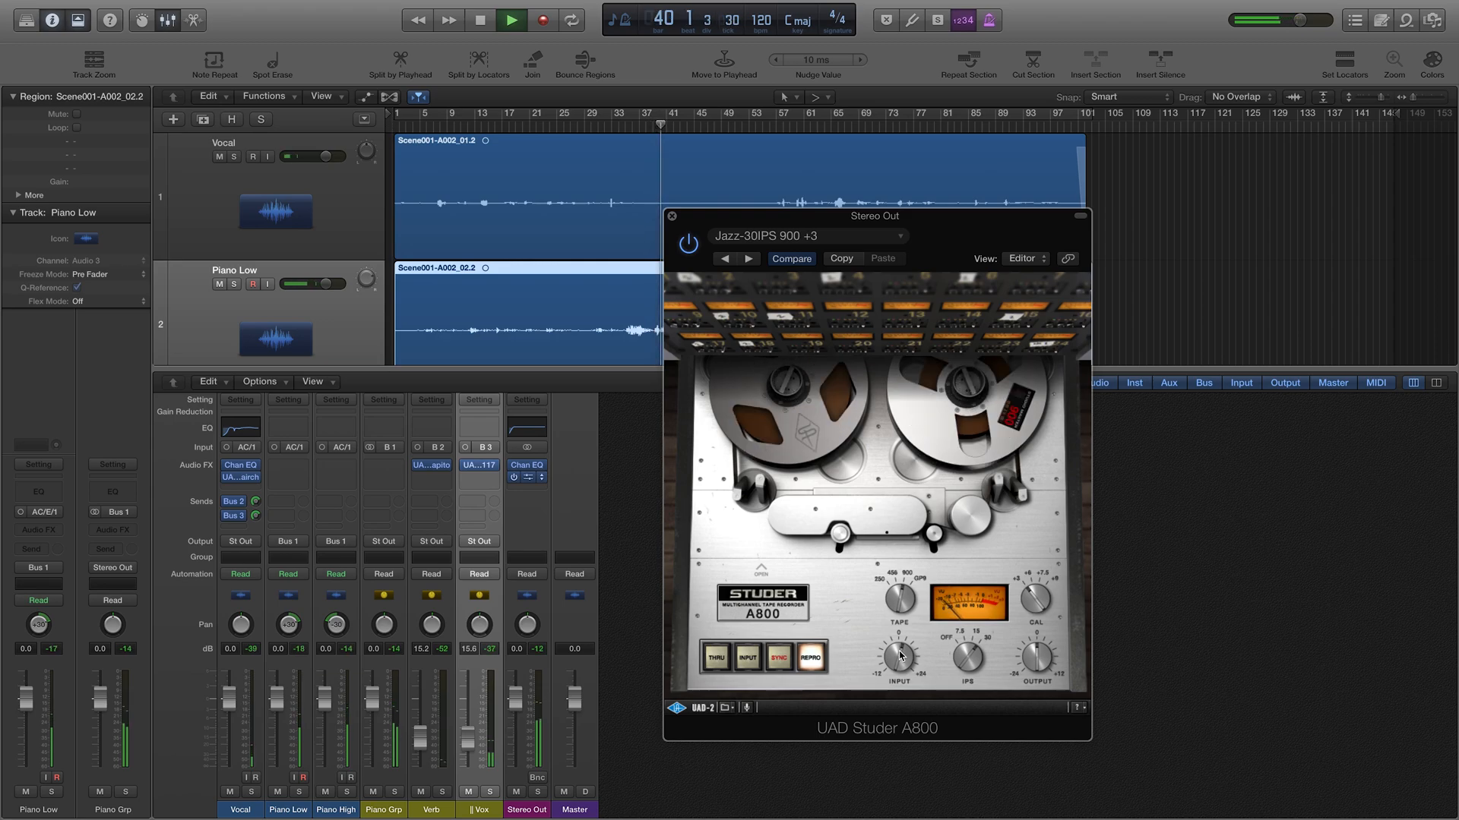
Step: Reopen the Capitol Chambers and 1176LN windows and arrange them beside the Studer A800 window
drag(795, 227, 799, 300)
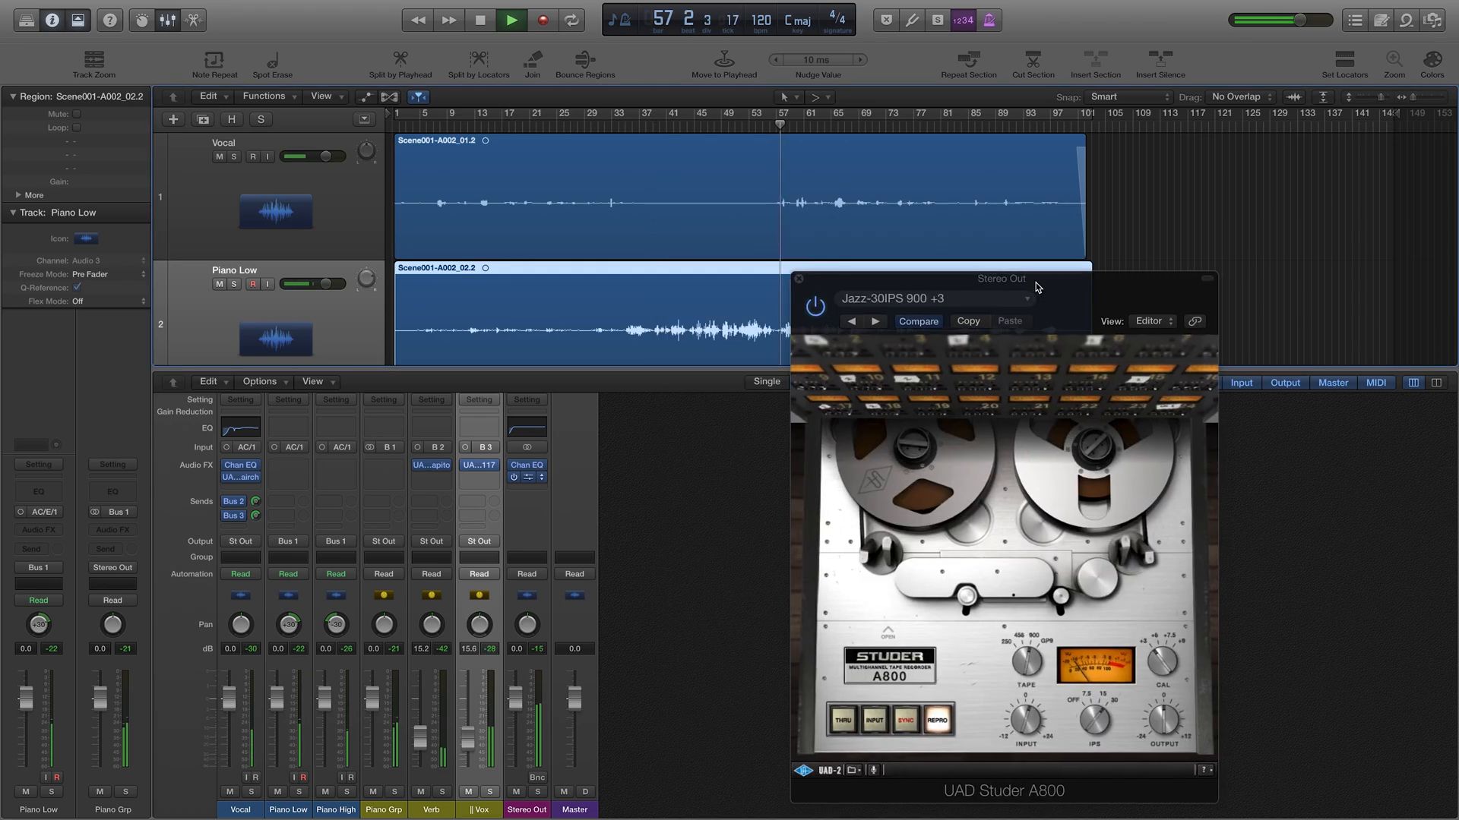
drag(1037, 287, 1025, 284)
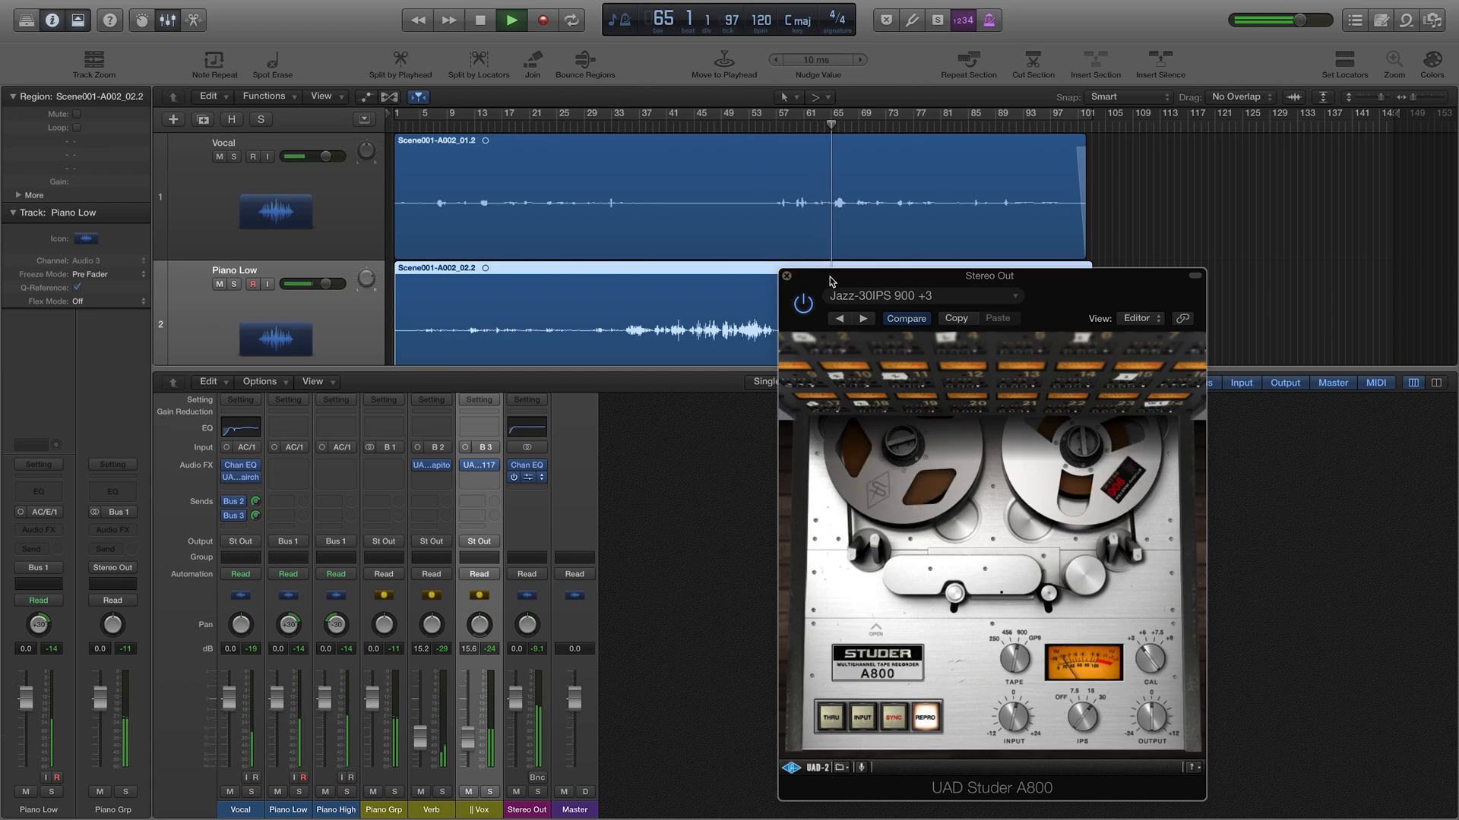
drag(826, 275, 1038, 252)
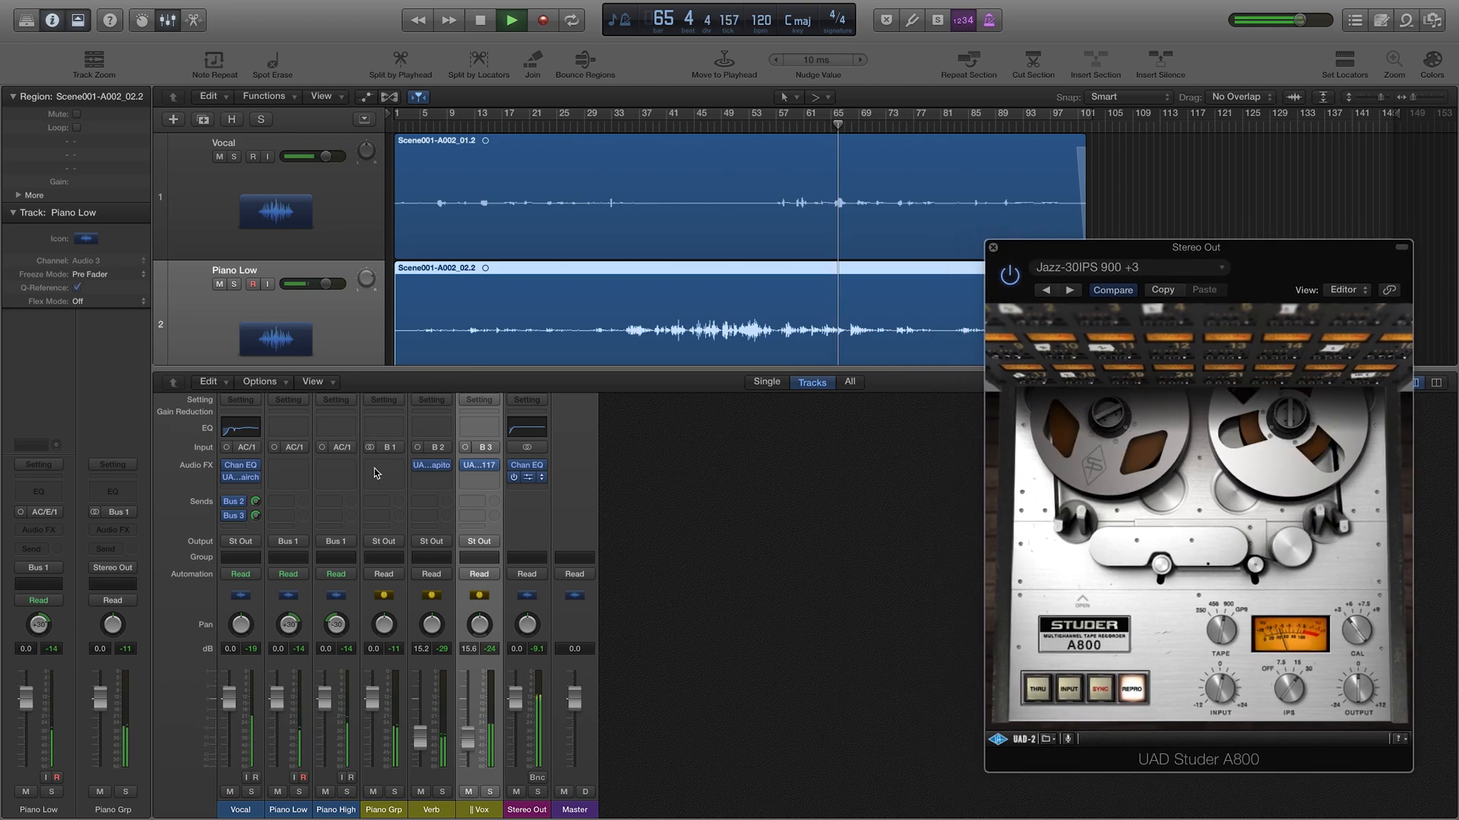
click(429, 466)
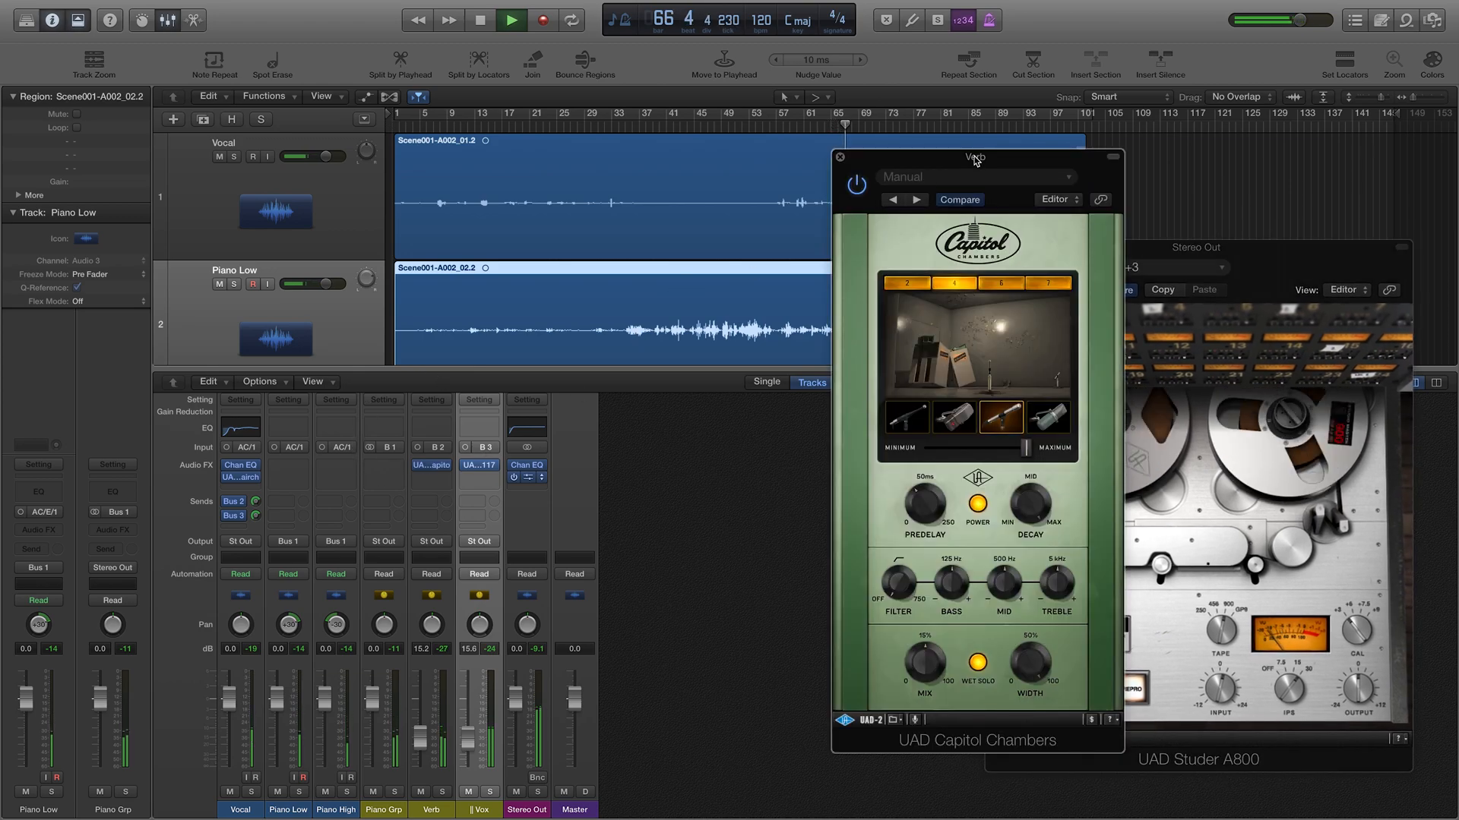
drag(976, 161, 809, 186)
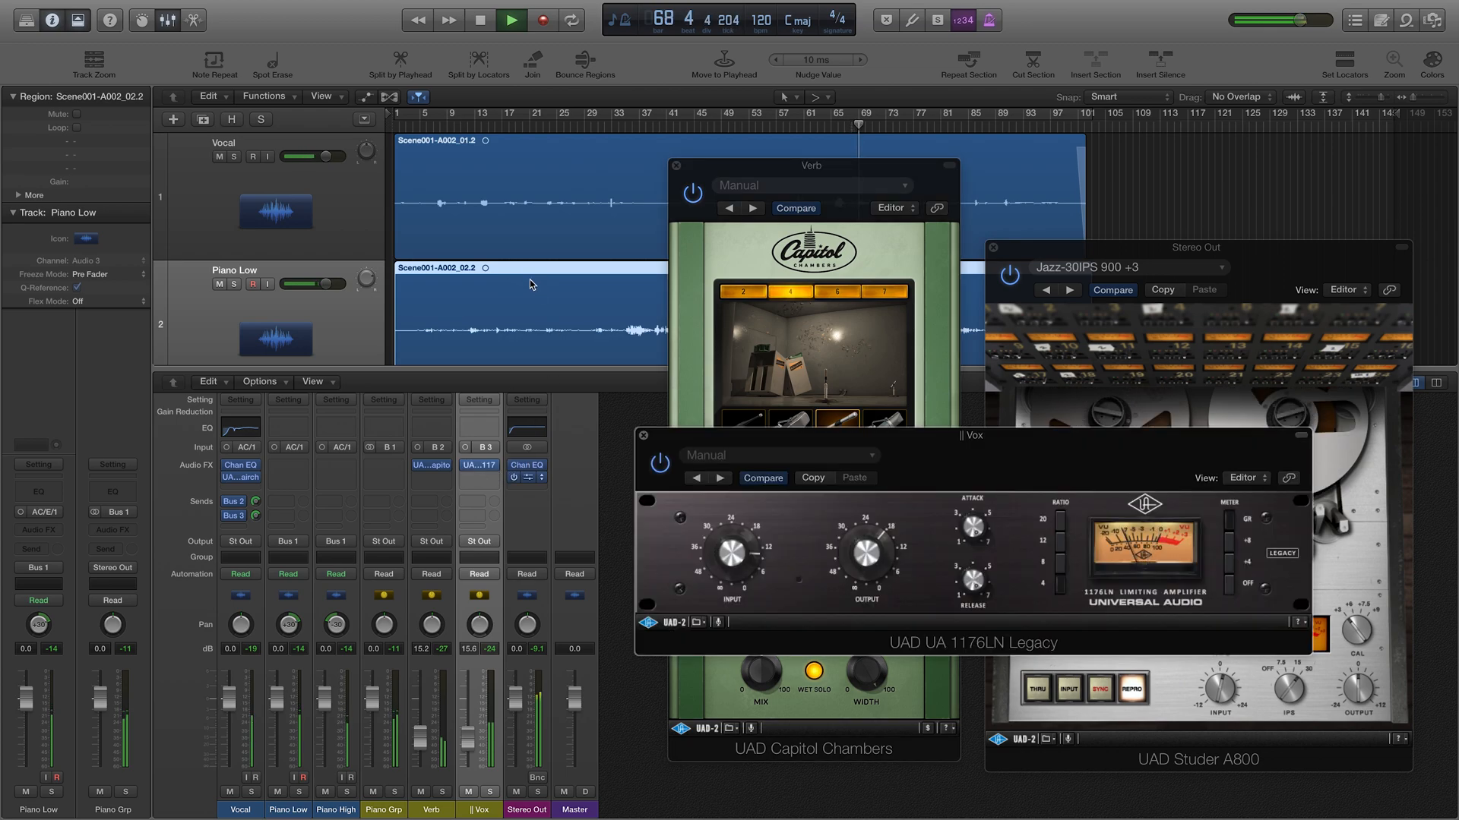
drag(853, 444, 219, 117)
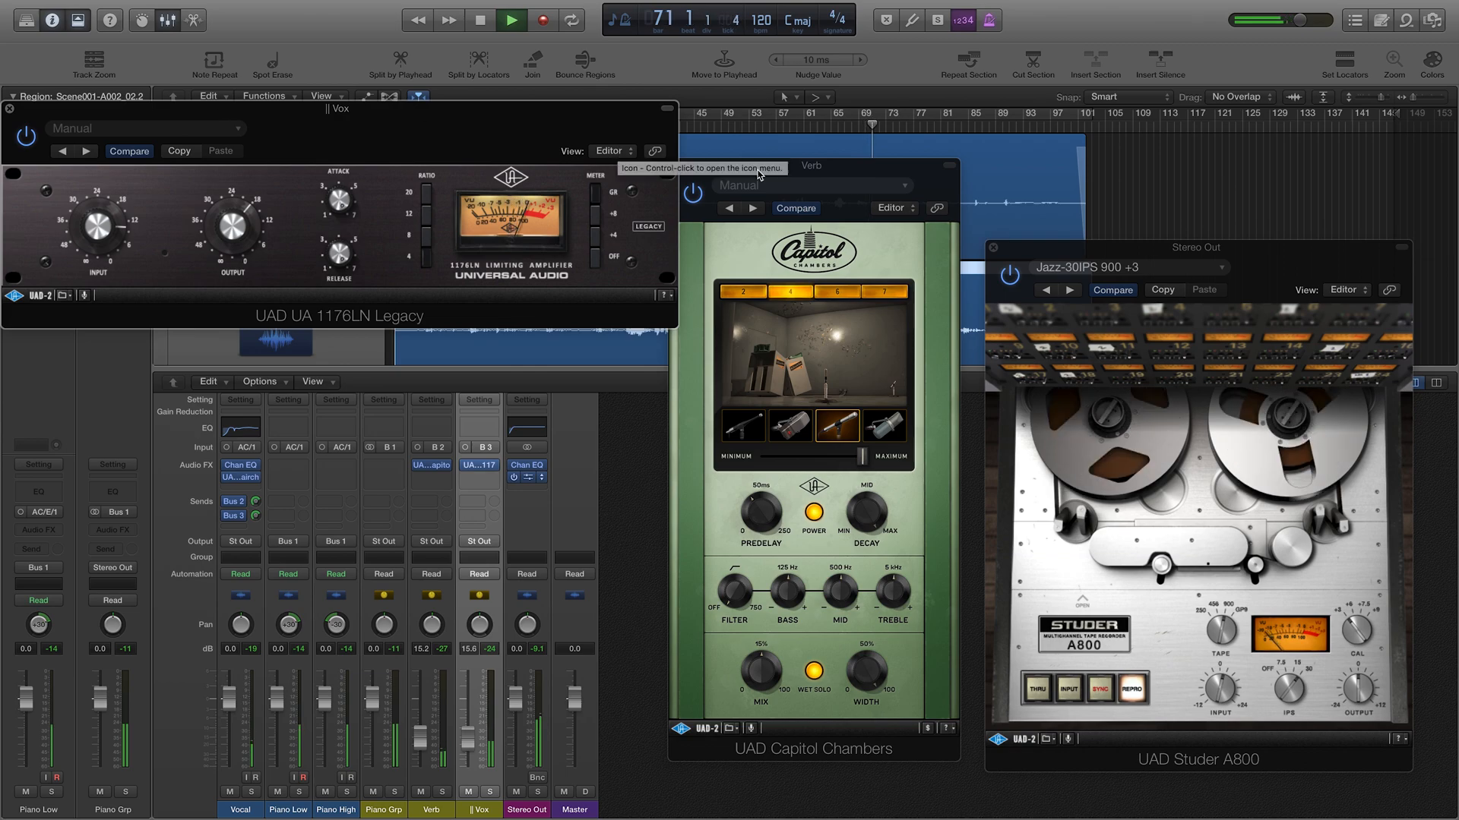
drag(827, 170, 848, 170)
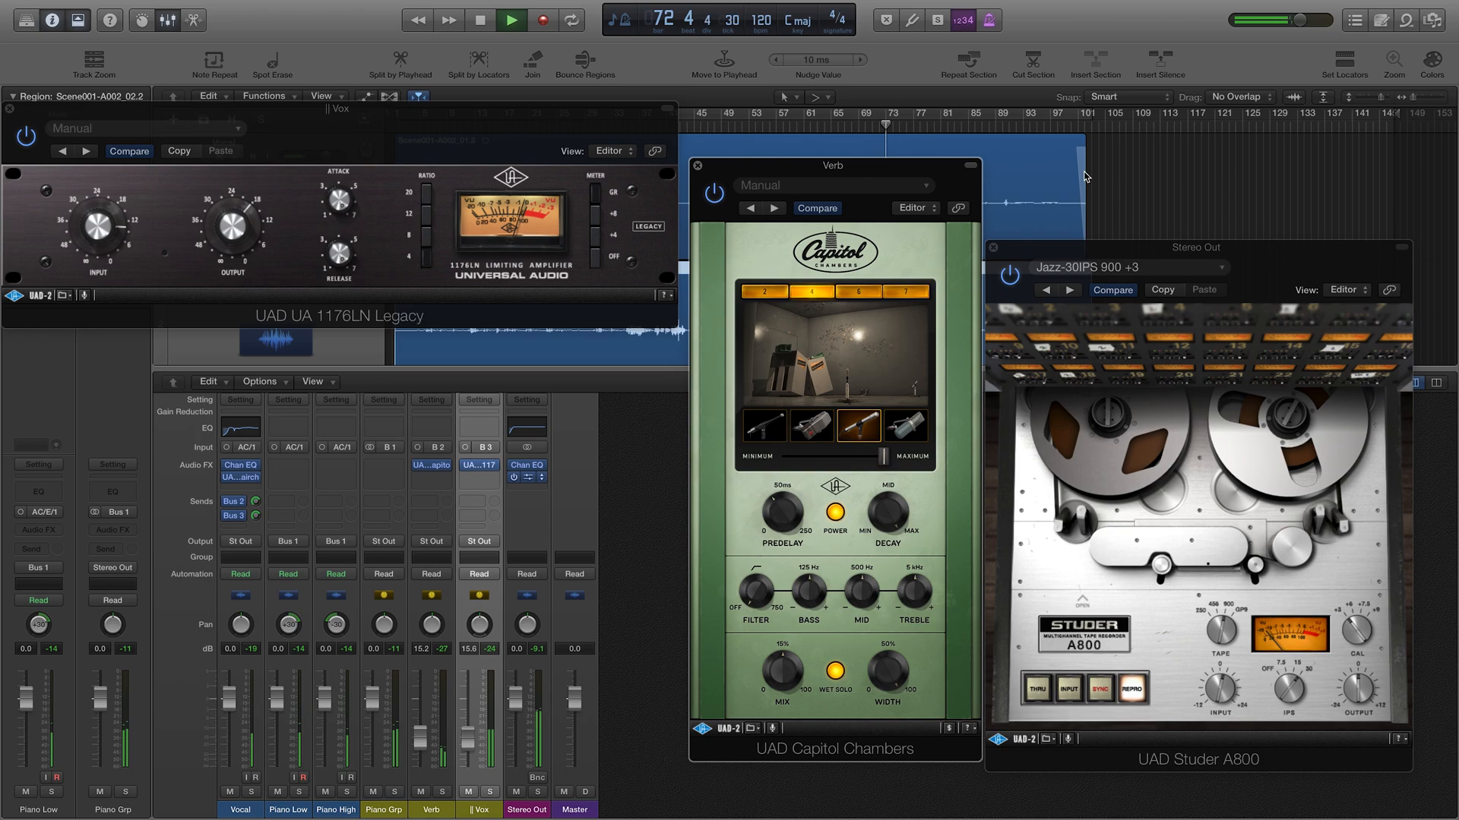
Step: Open the Vocal's Fairchild 660 window on the left, stop playback, and close the Studer A800
click(240, 477)
drag(847, 357, 309, 348)
key(space)
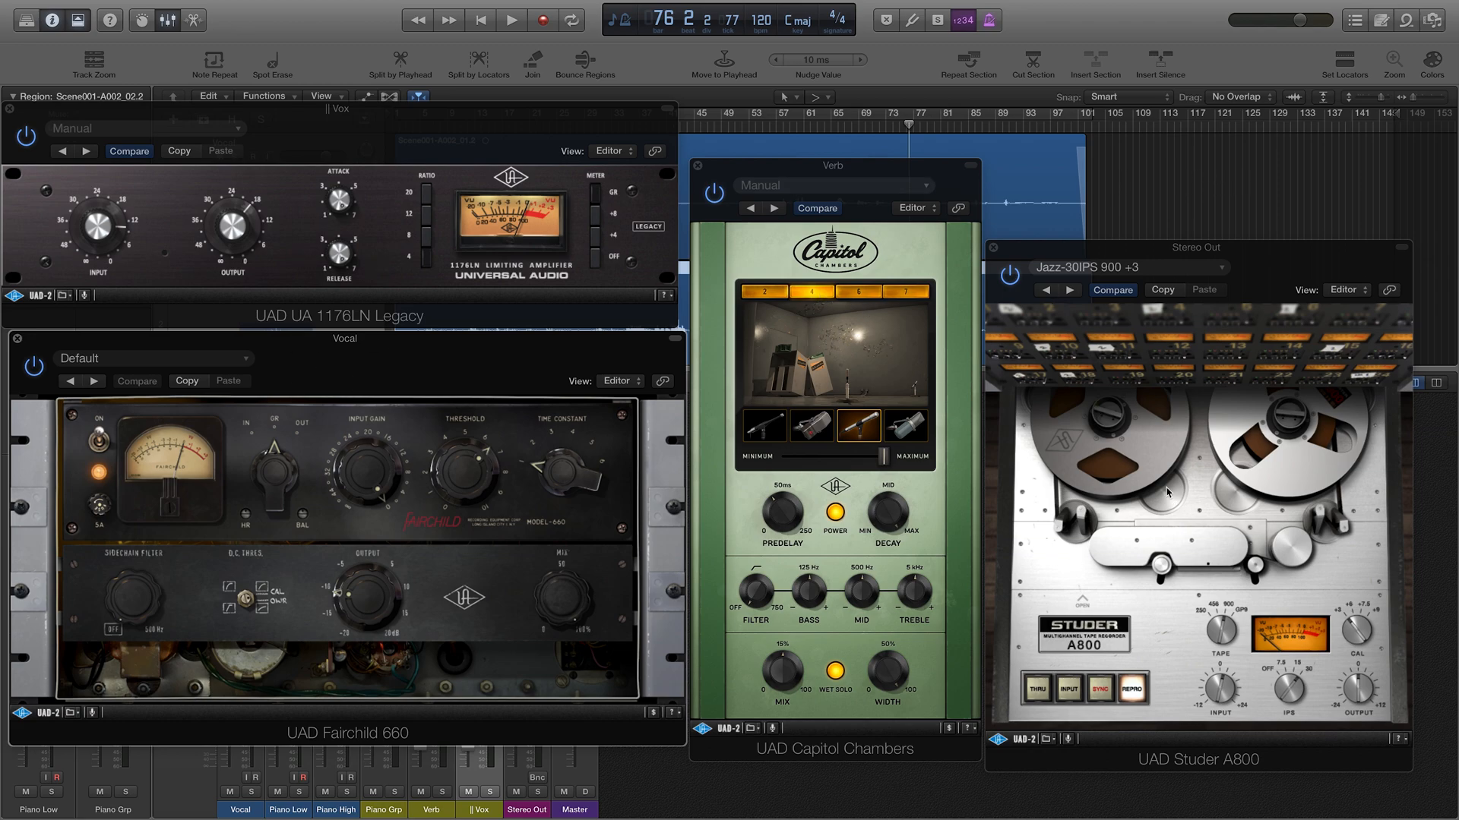
click(994, 249)
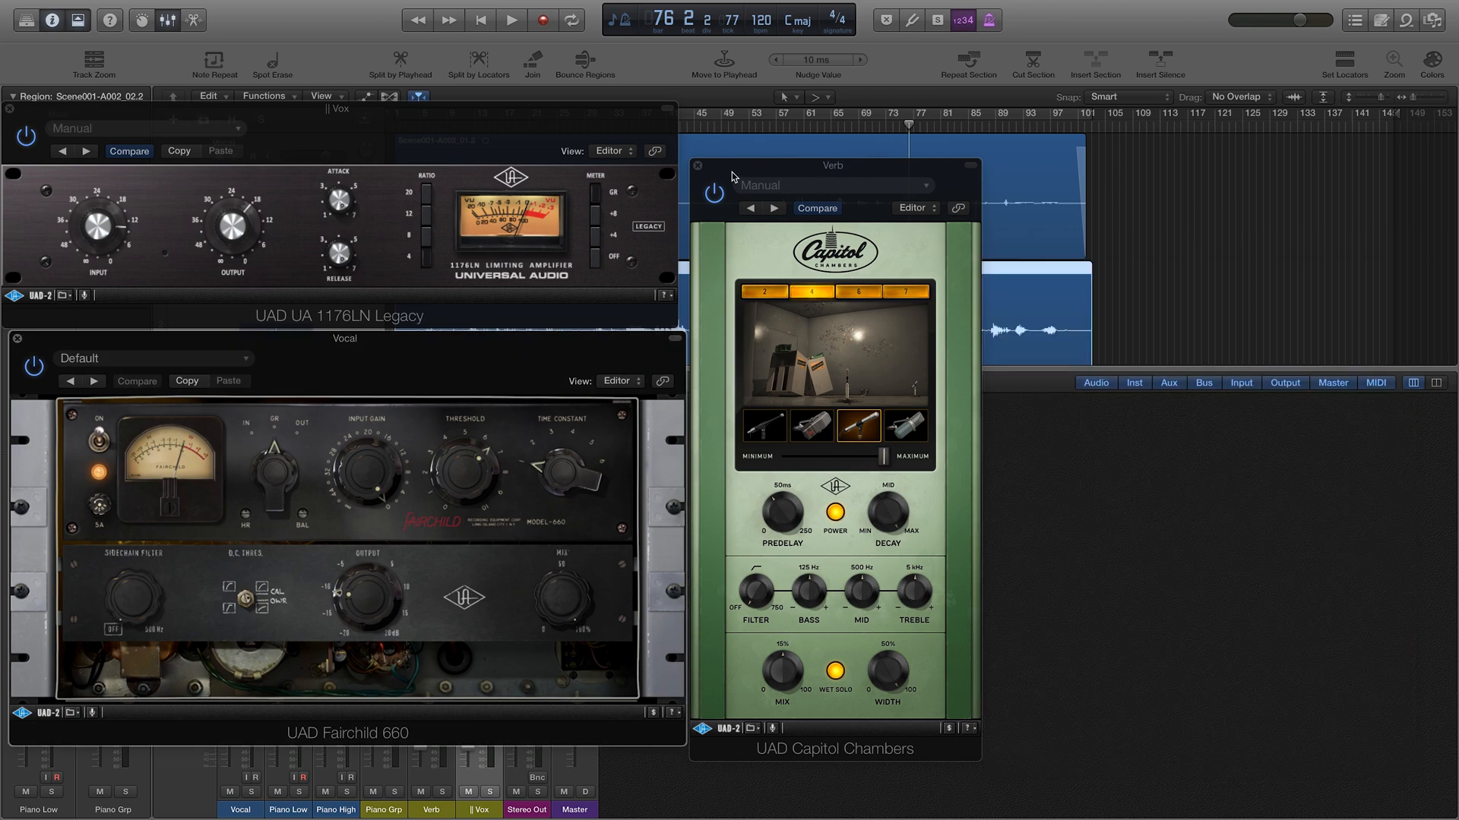